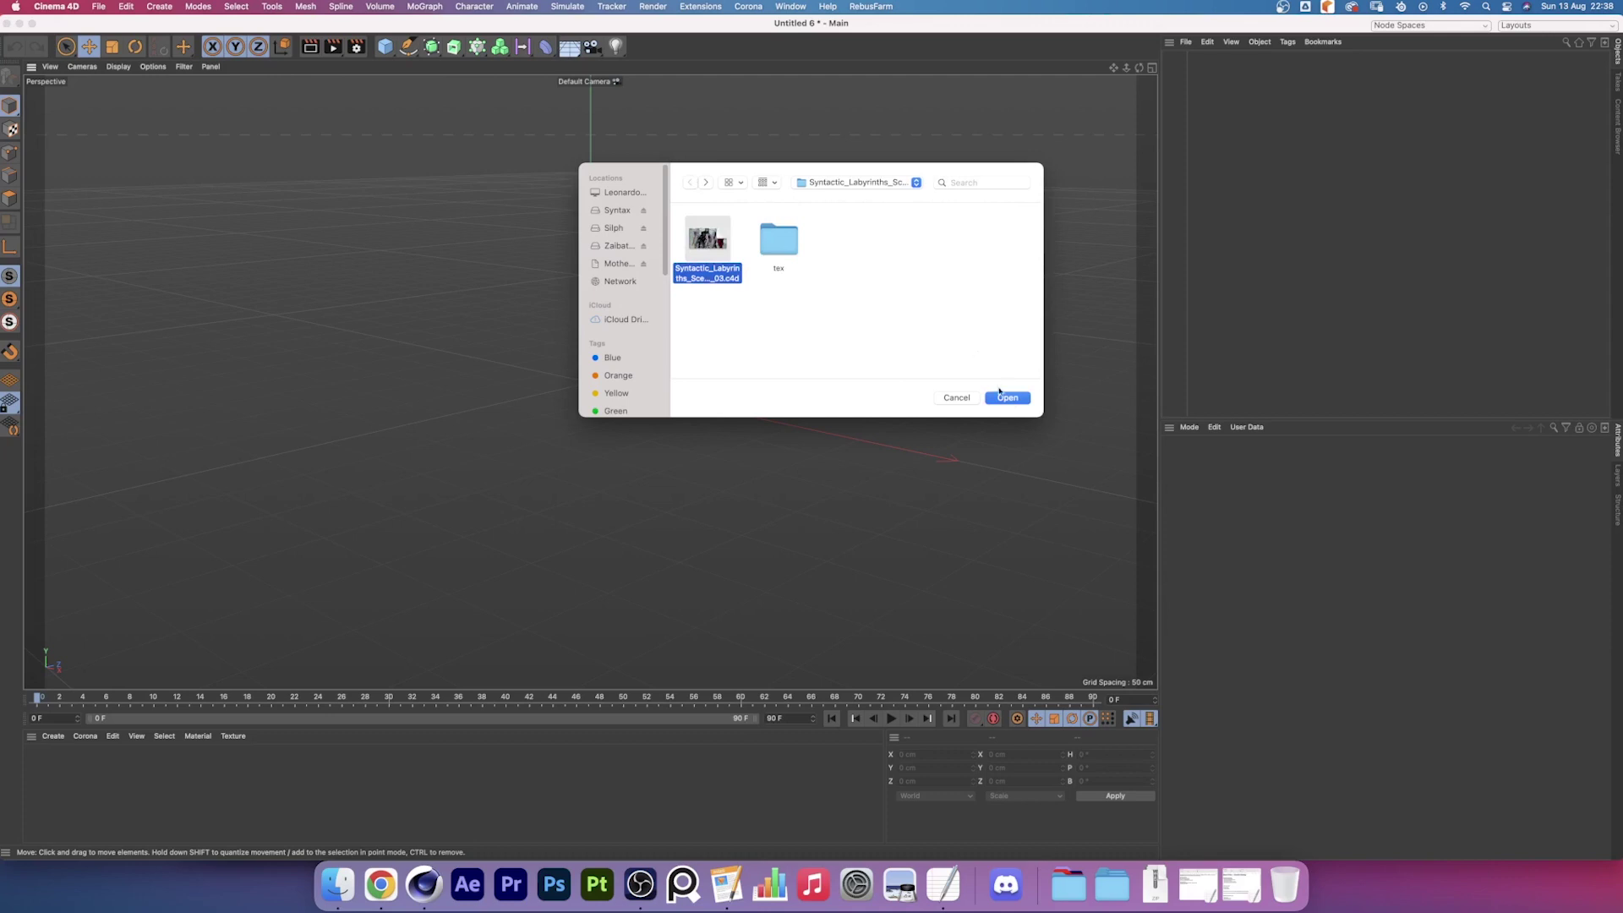
Load the Syntactic Labyrinths scene and inspect its Screen material's settings
click(1007, 397)
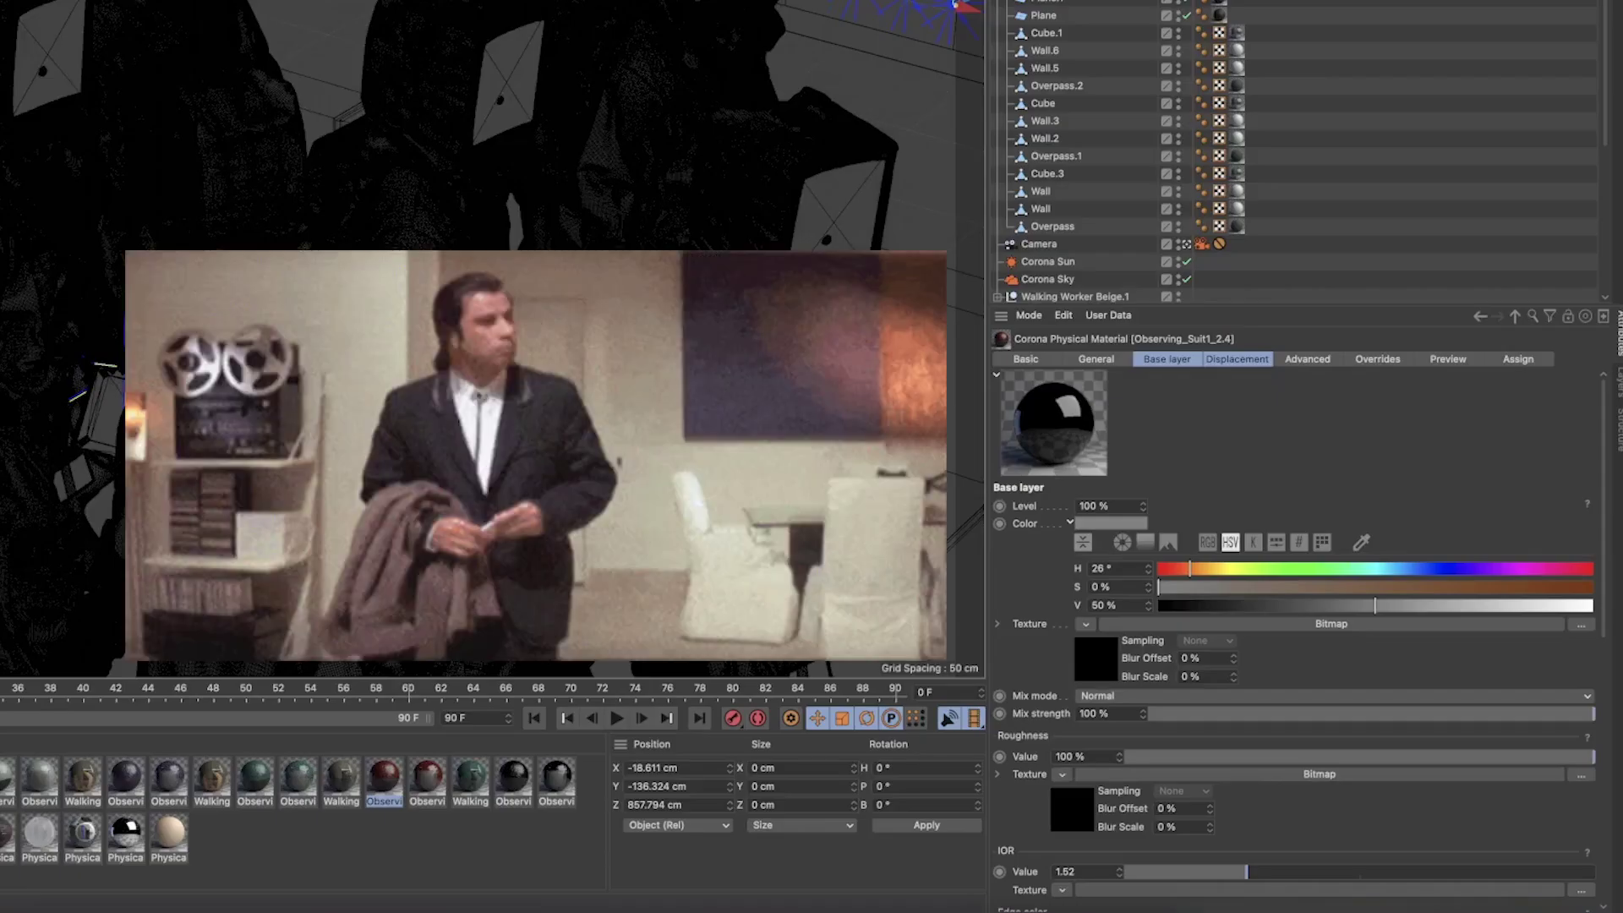
click(99, 761)
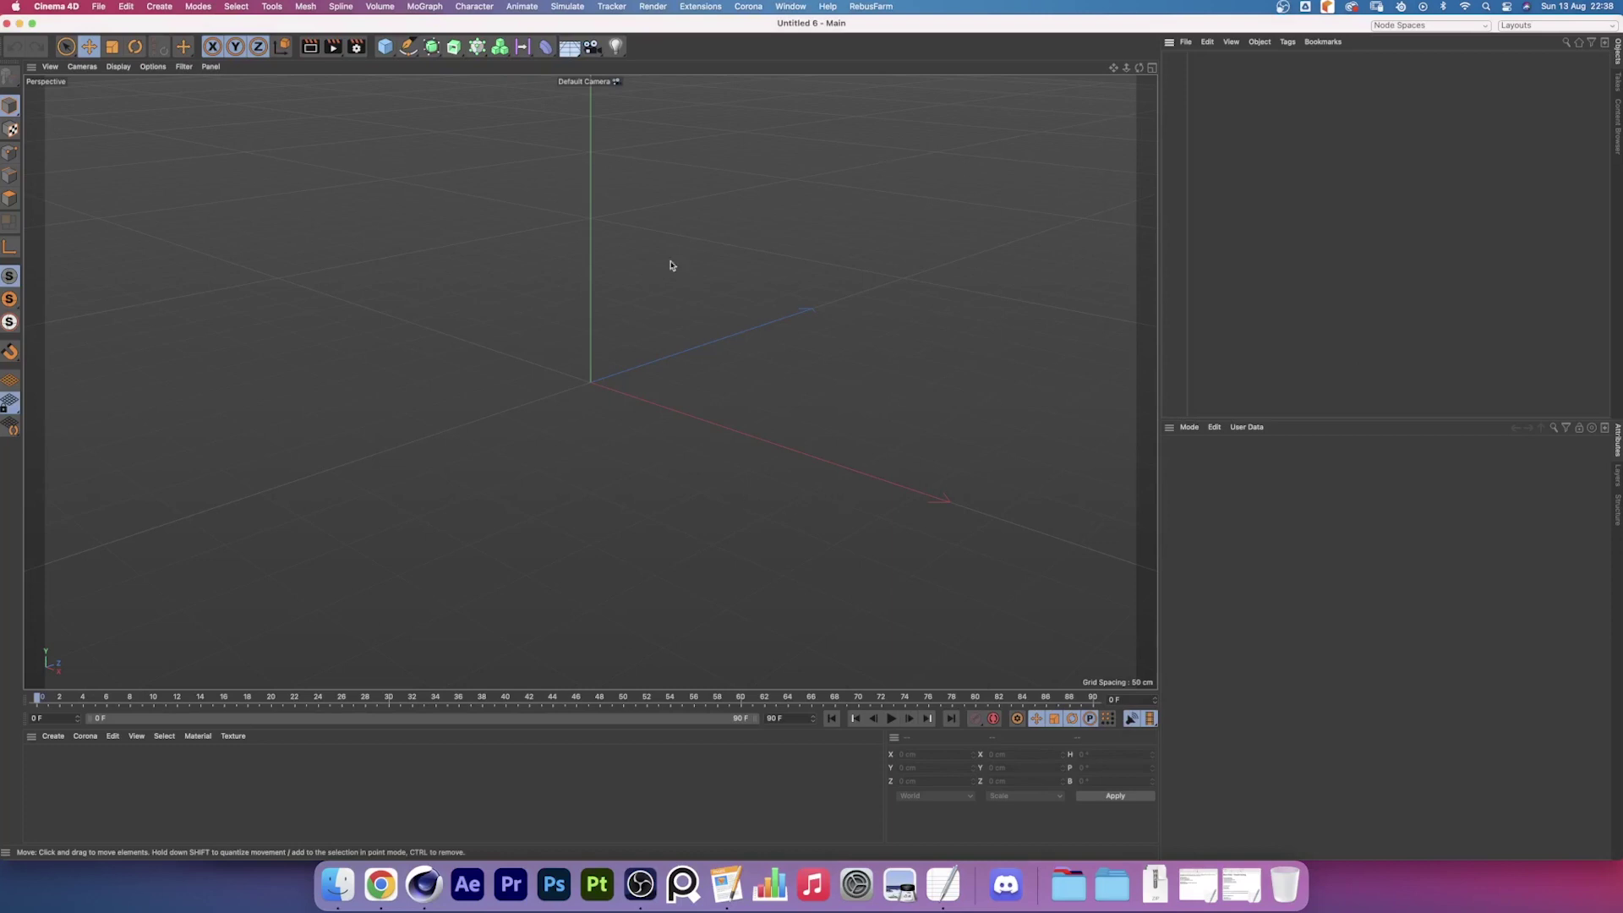
Open the Syntactic_Labyrinths .c4d project from its project folder, after checking the tex folder
drag(1138, 68, 1138, 38)
click(98, 9)
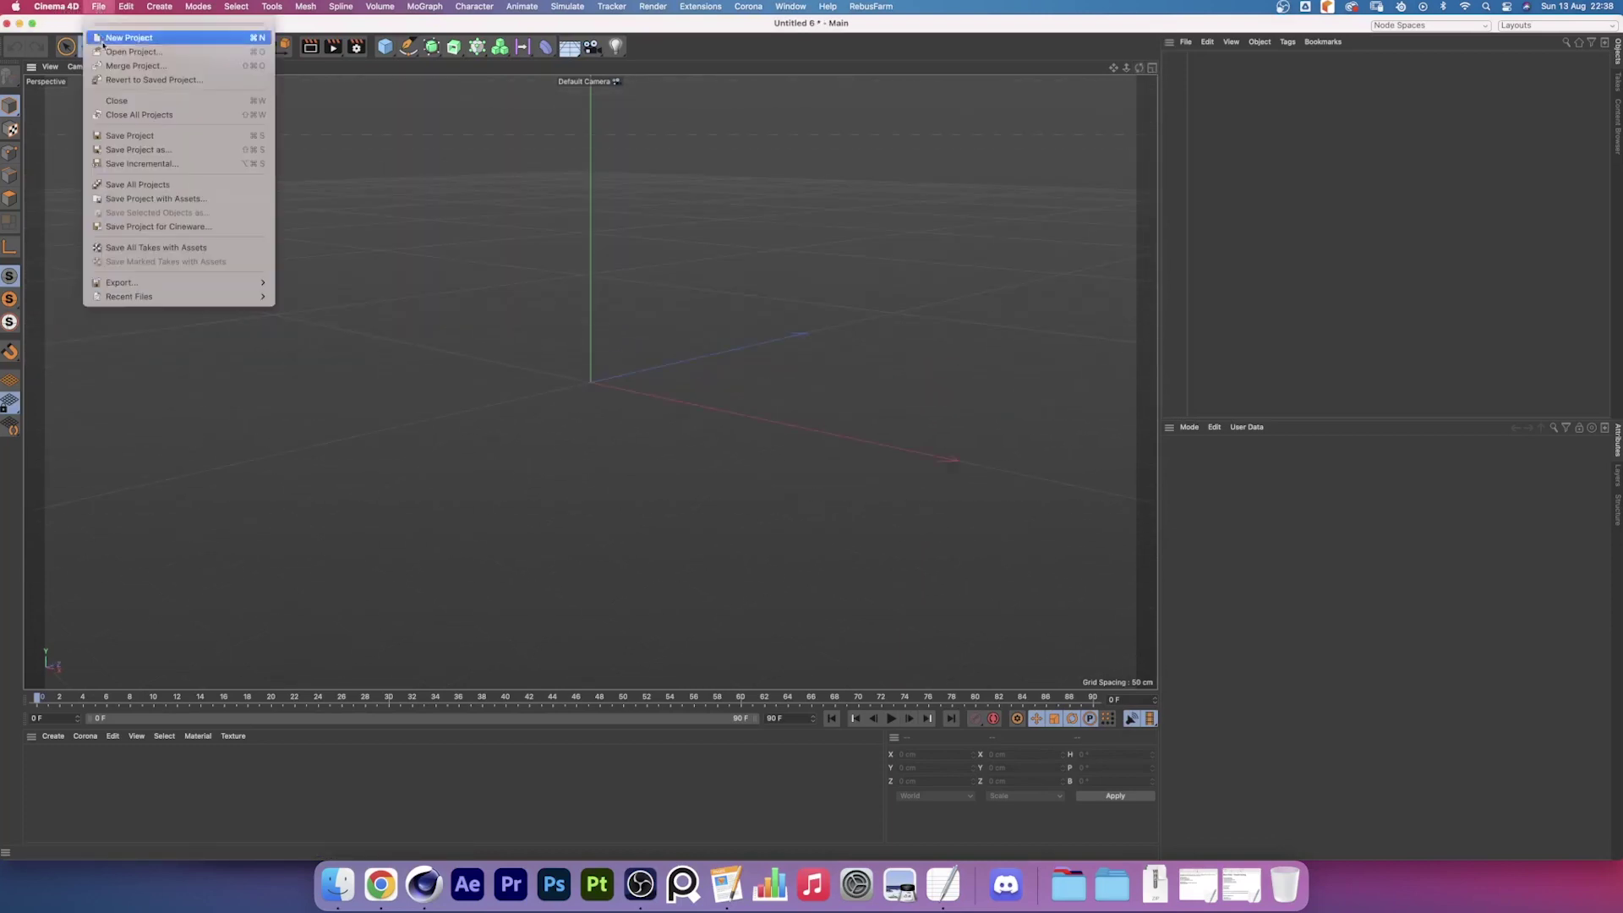
click(109, 71)
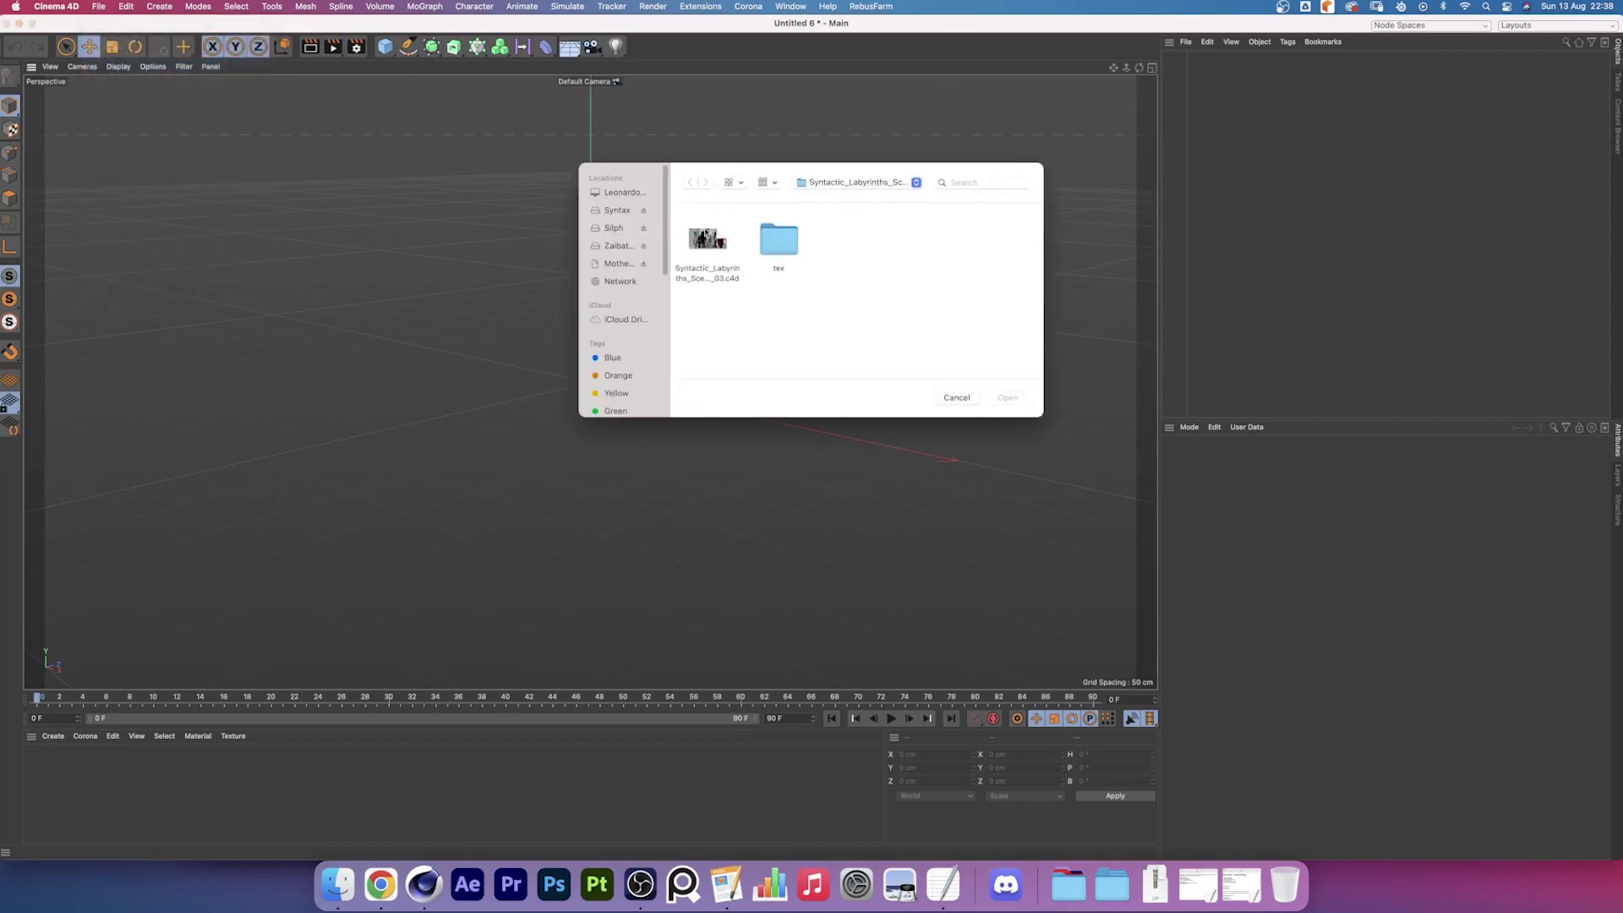
click(705, 237)
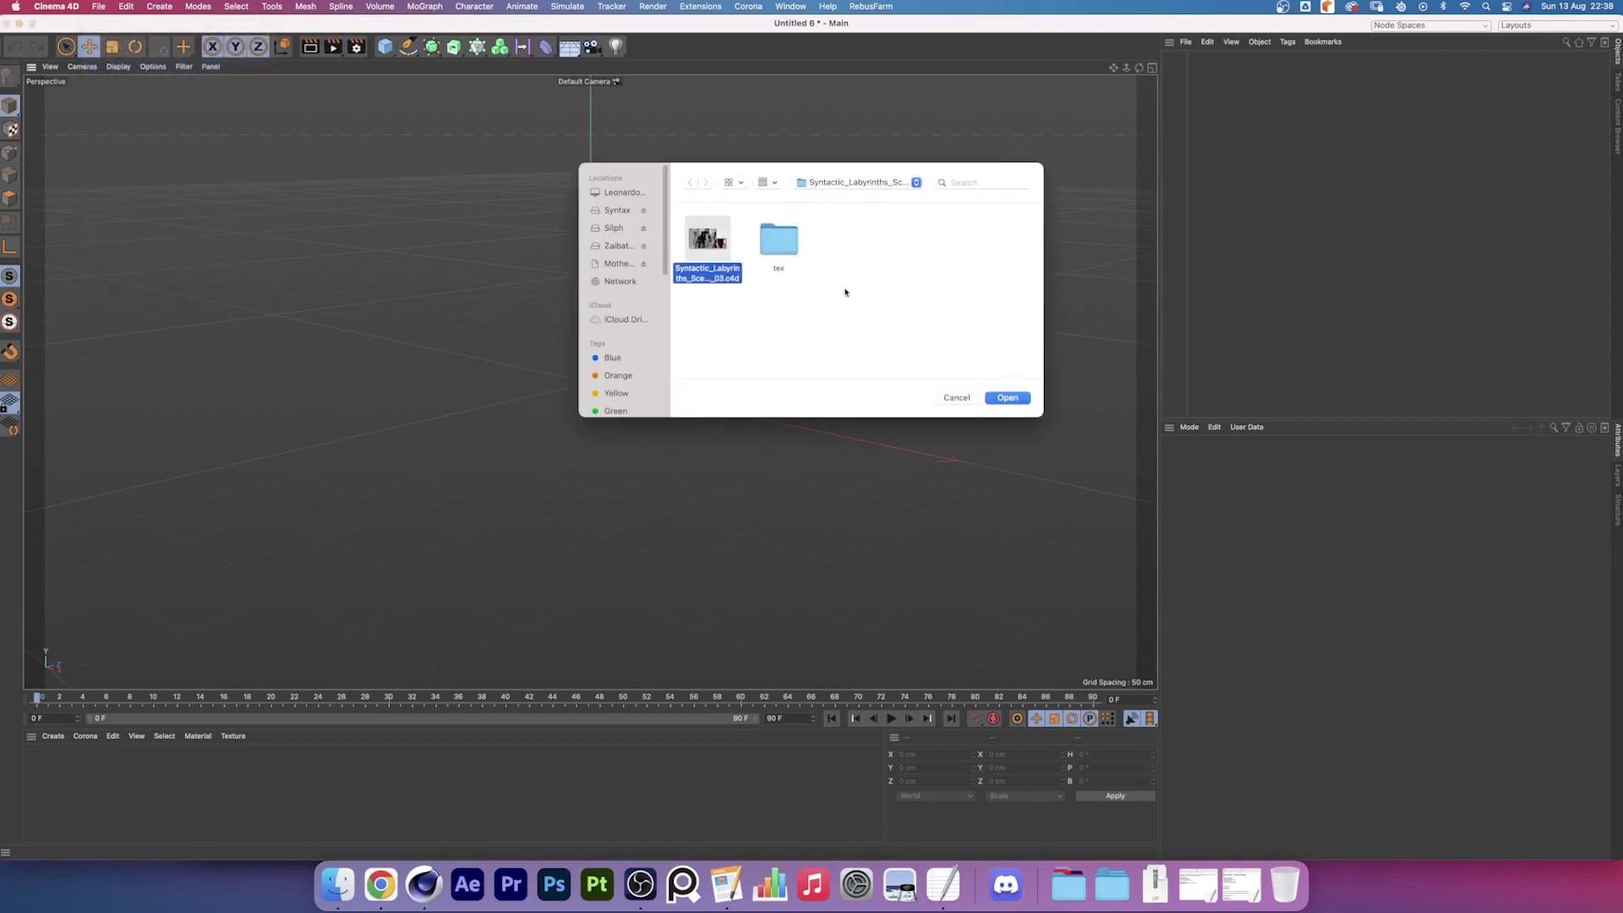
double_click(788, 241)
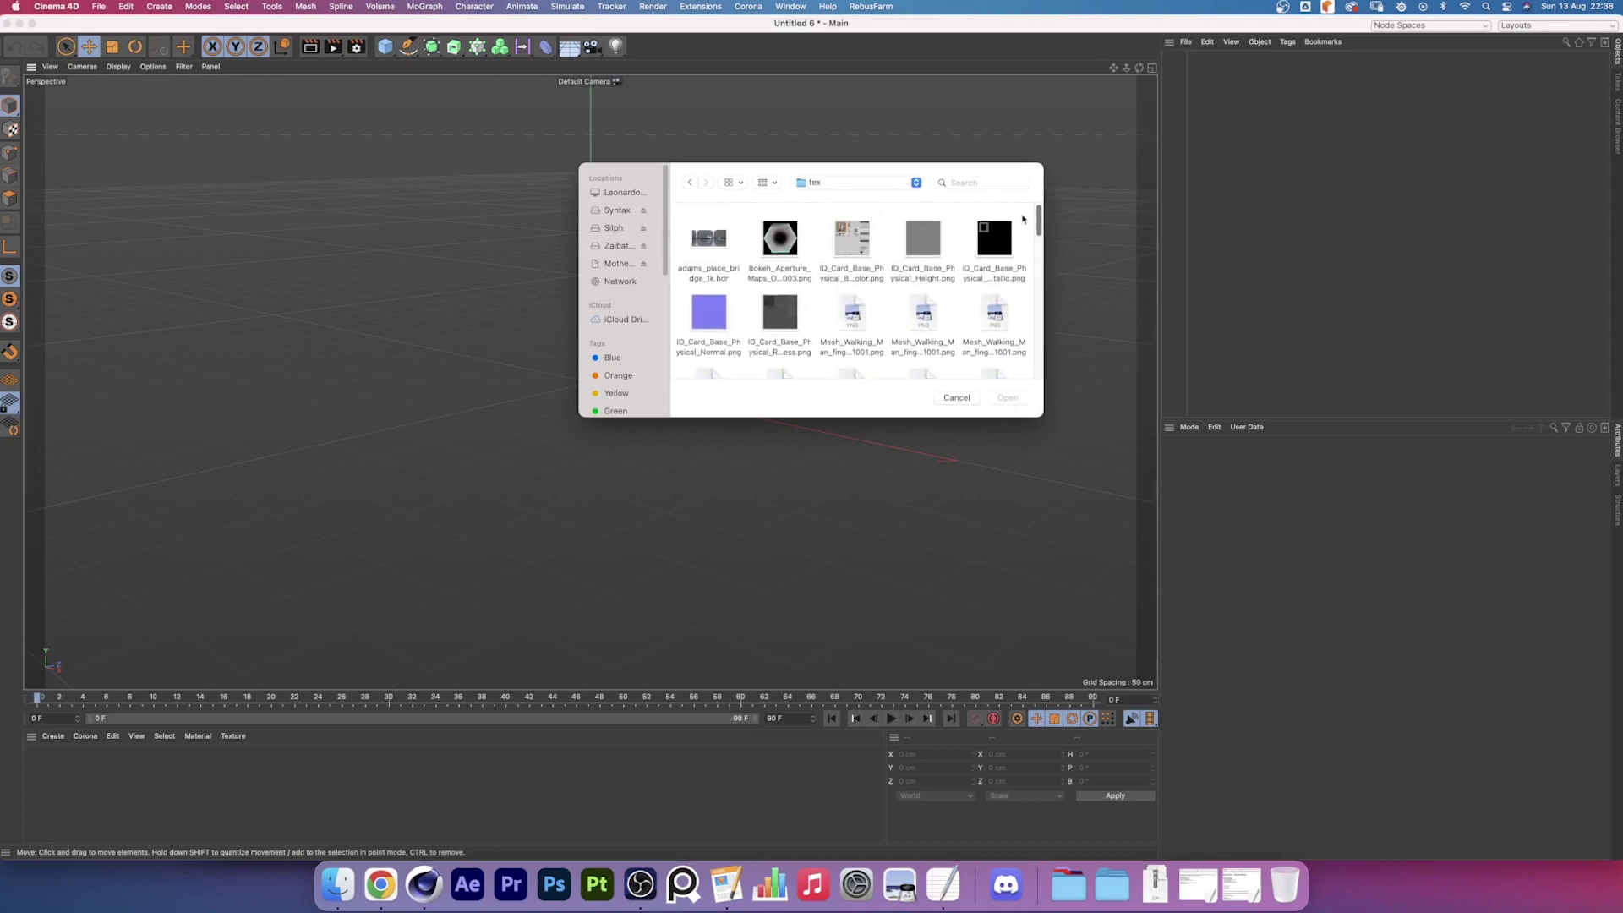
click(692, 183)
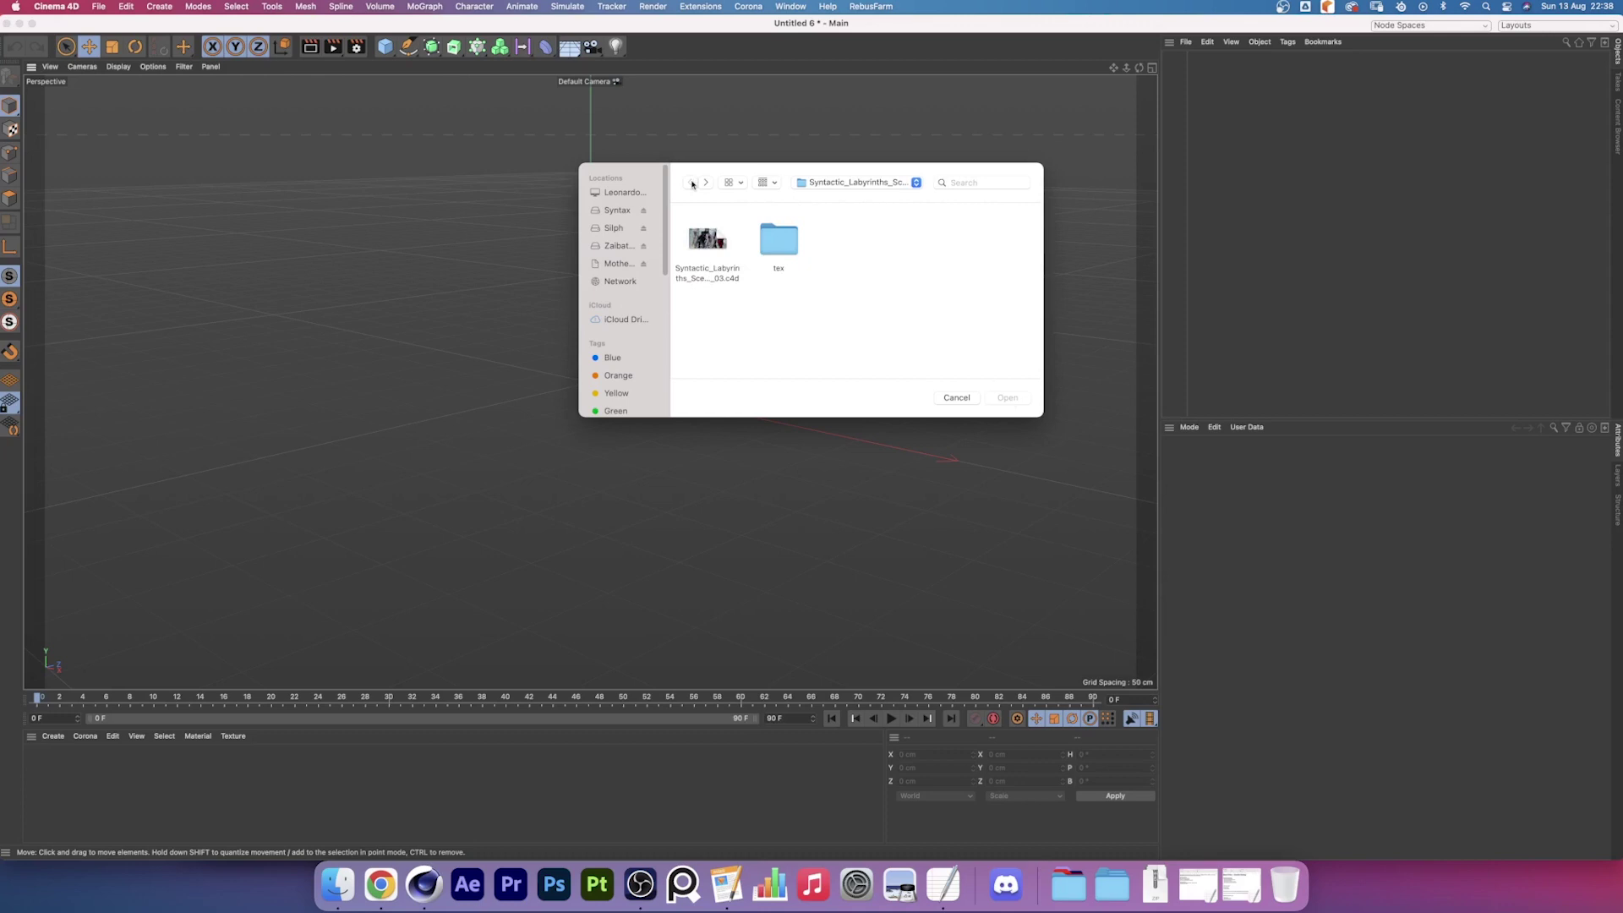
click(703, 239)
click(1008, 397)
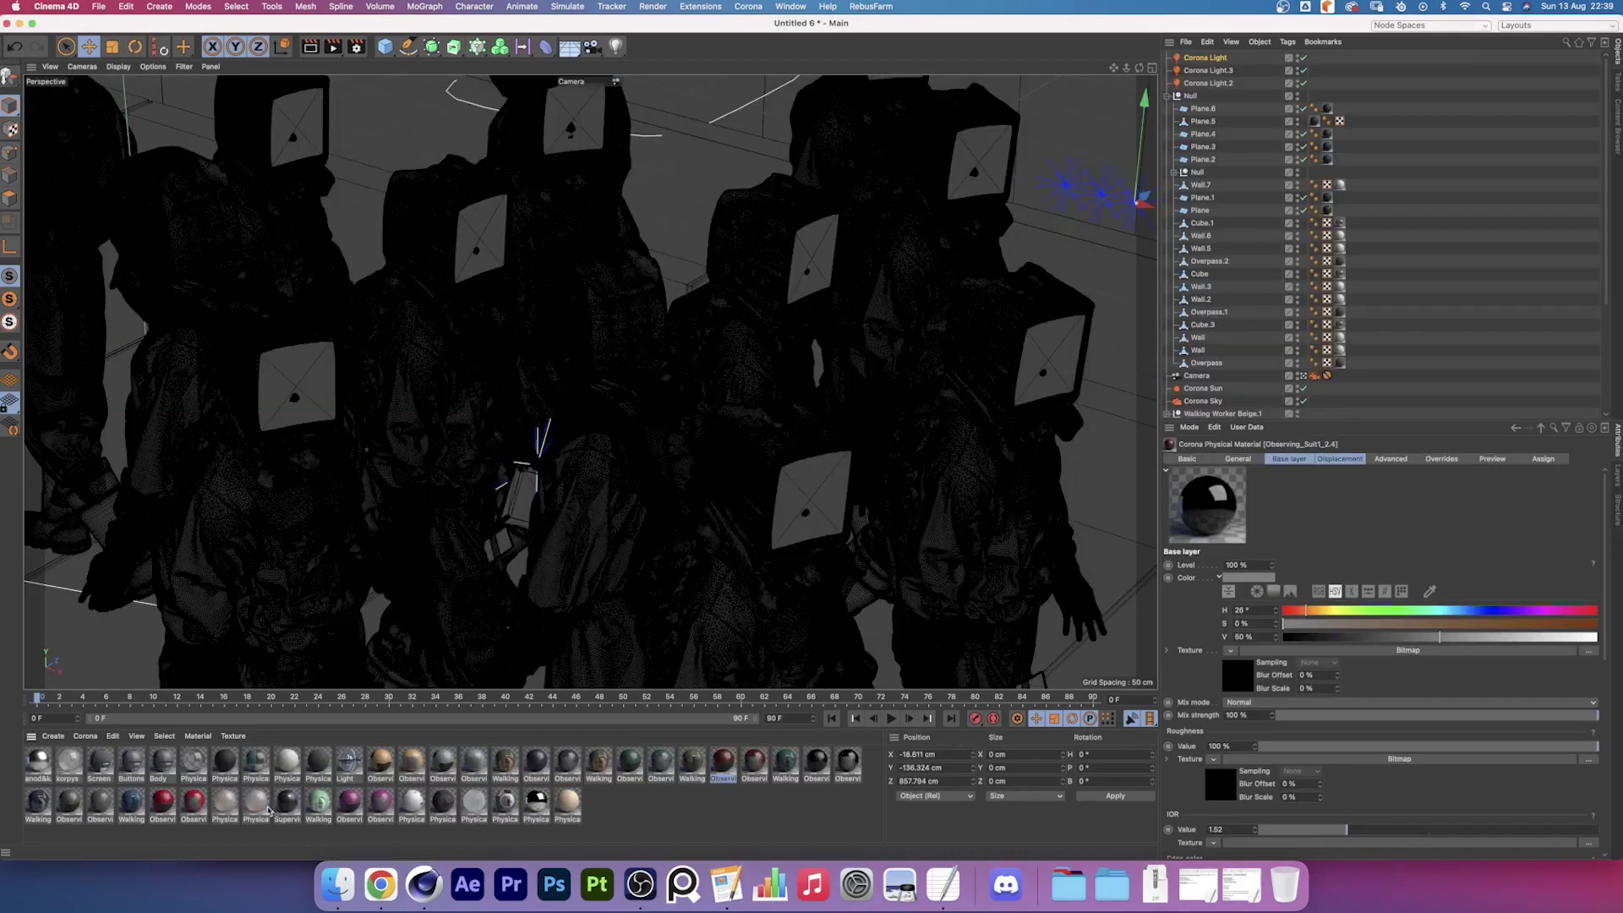
Check the Screen material's missing colour texture path, then show the Window menu
click(101, 763)
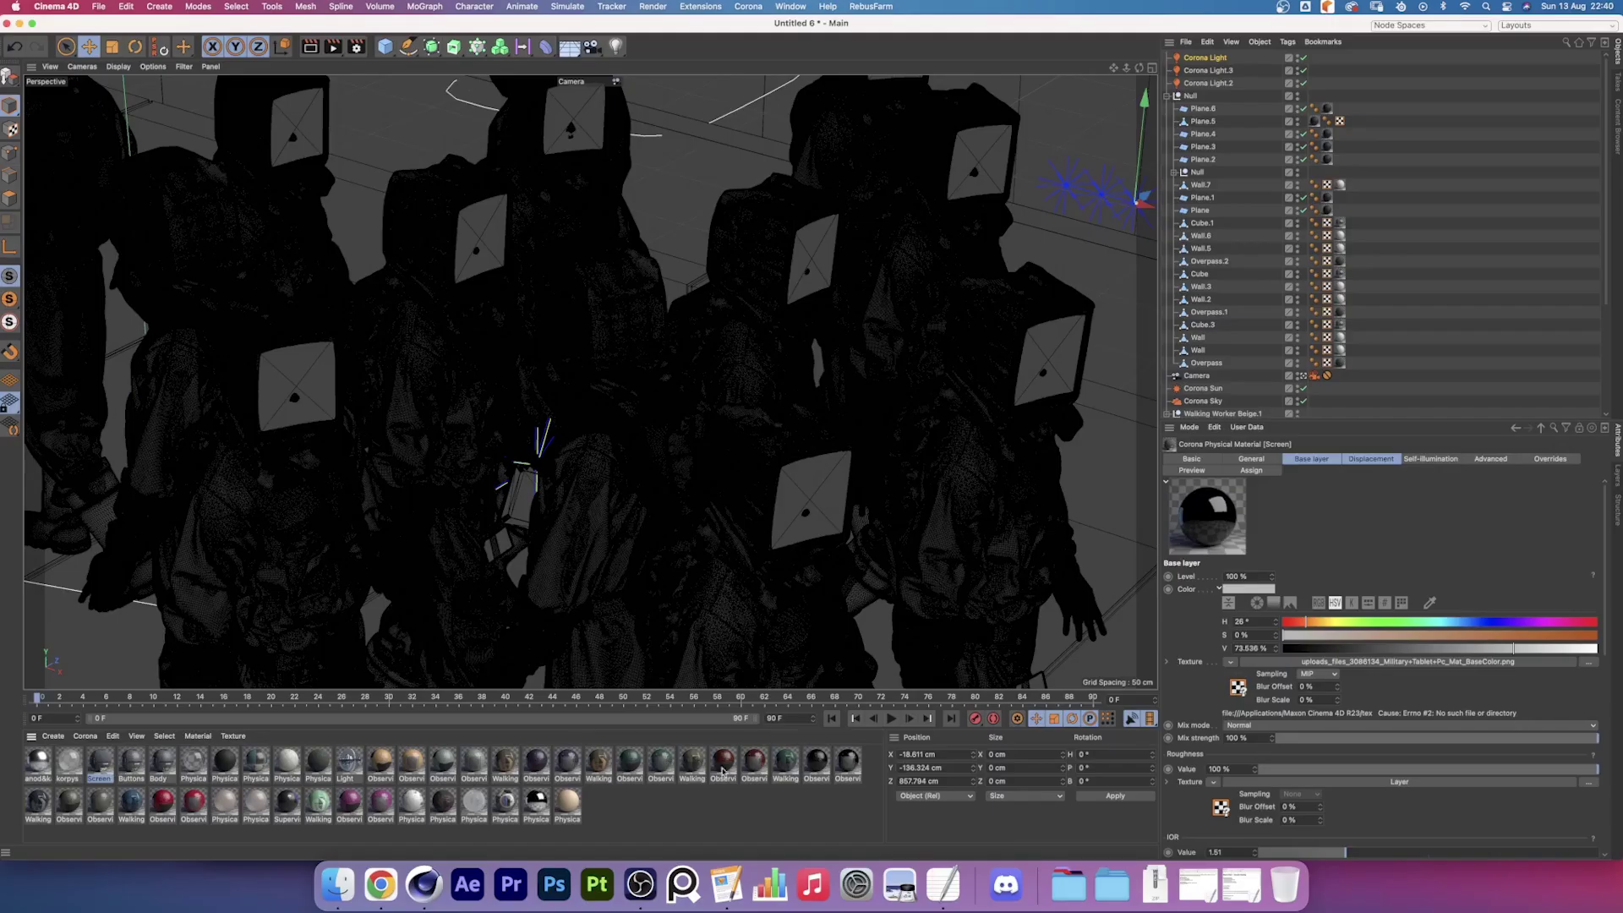
click(786, 7)
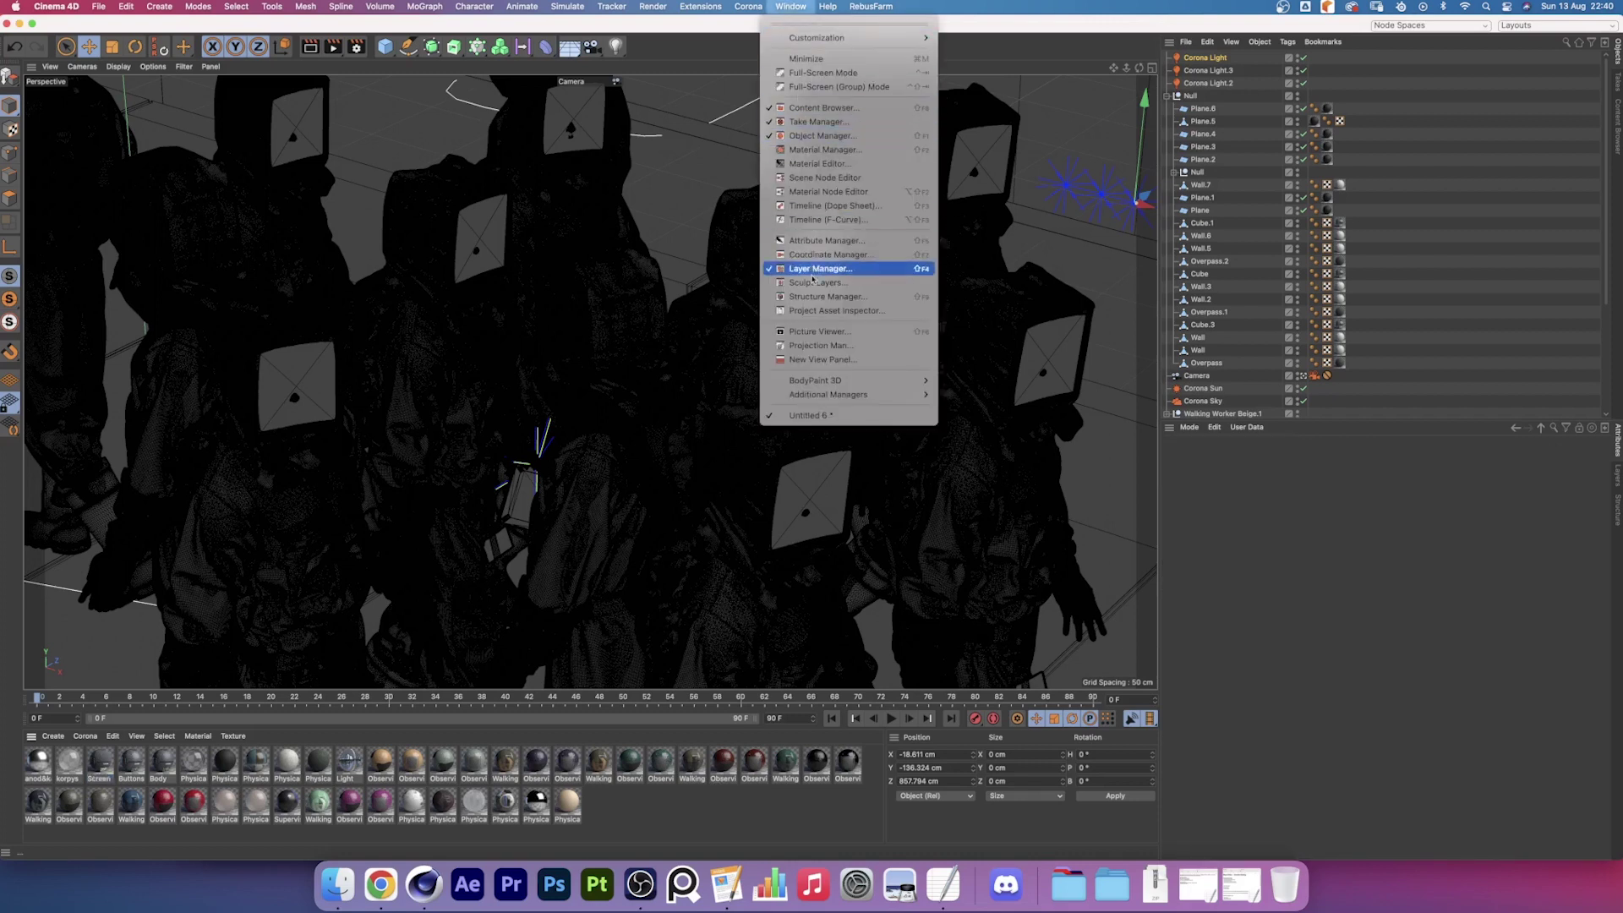
Open the Project Asset Inspector and move it to the screen centre
click(808, 311)
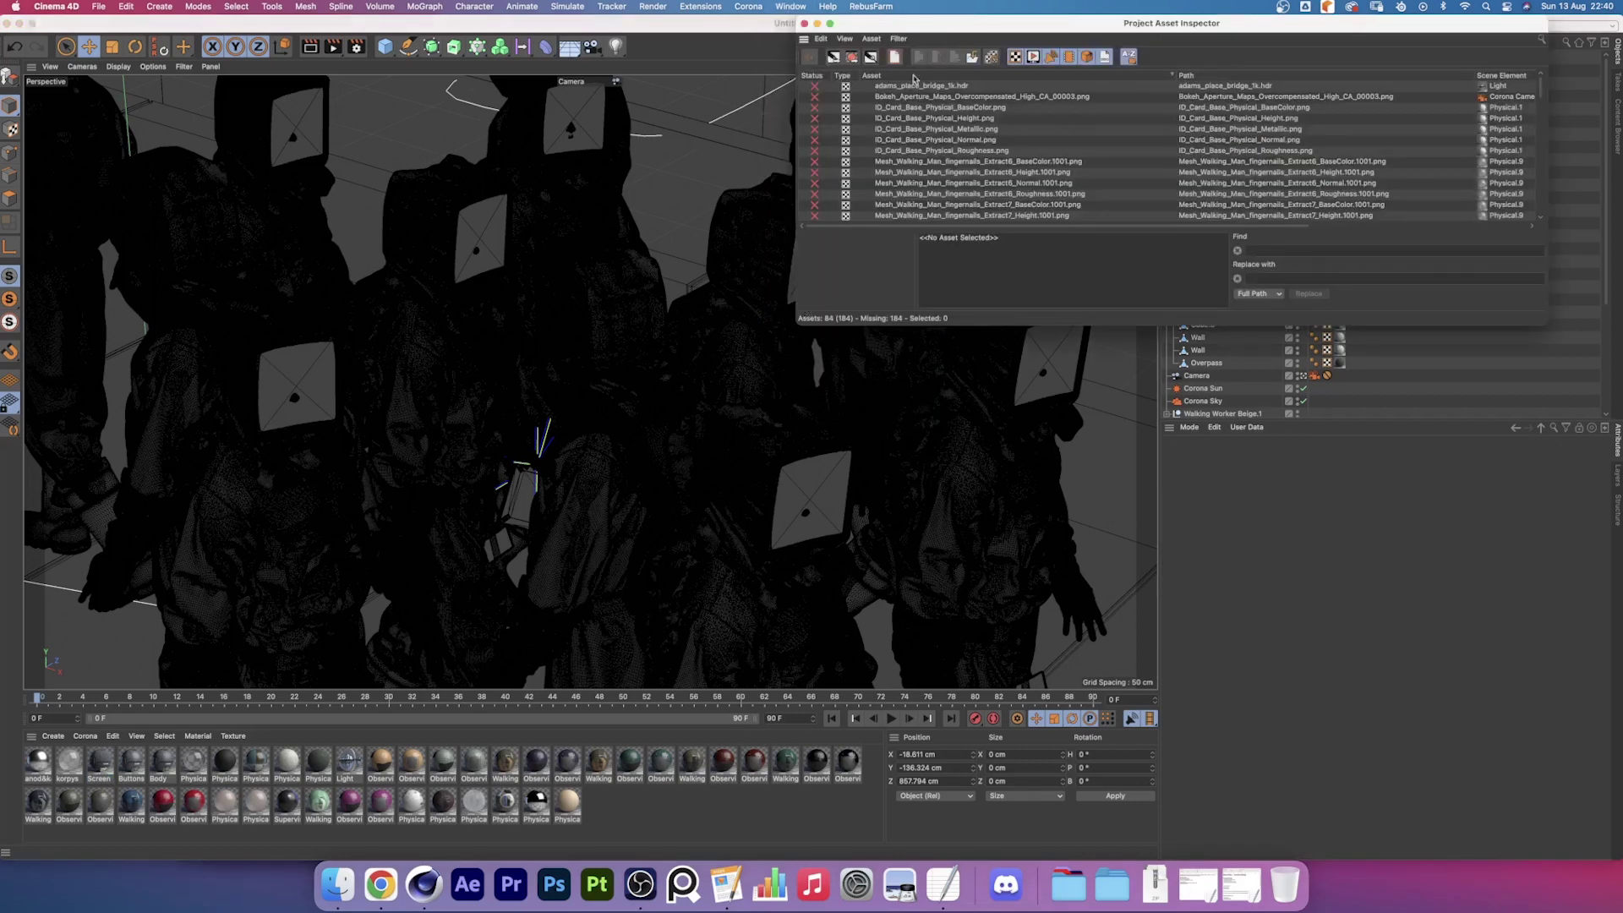
drag(936, 29, 423, 249)
click(620, 806)
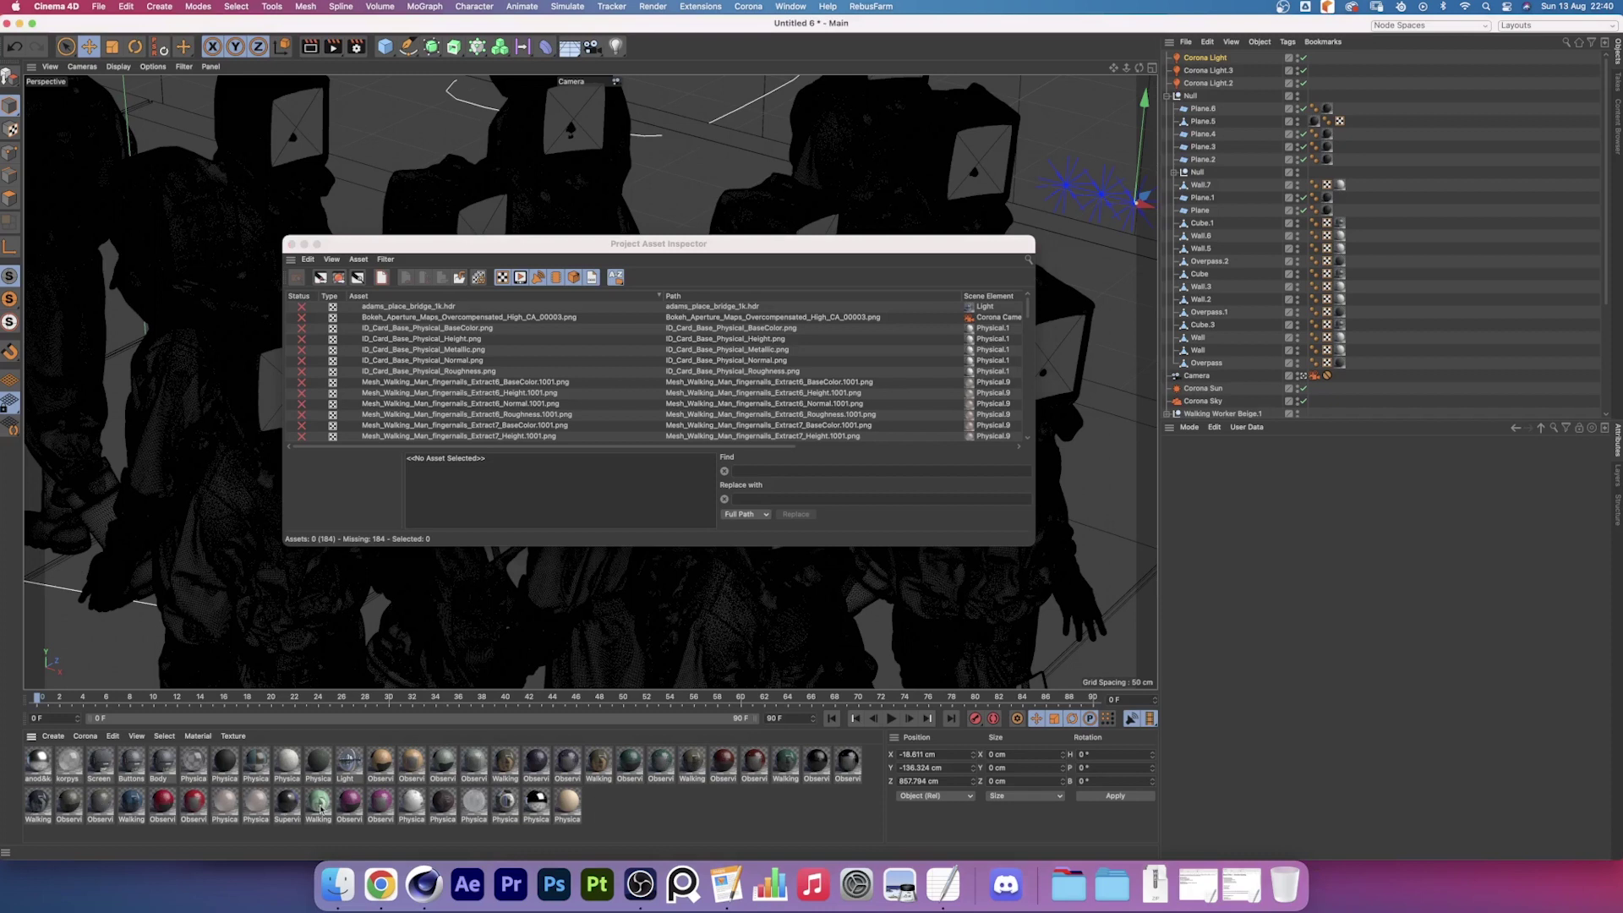
Select the 71 assets used by the second material row and begin defining another path
drag(624, 800, 18, 801)
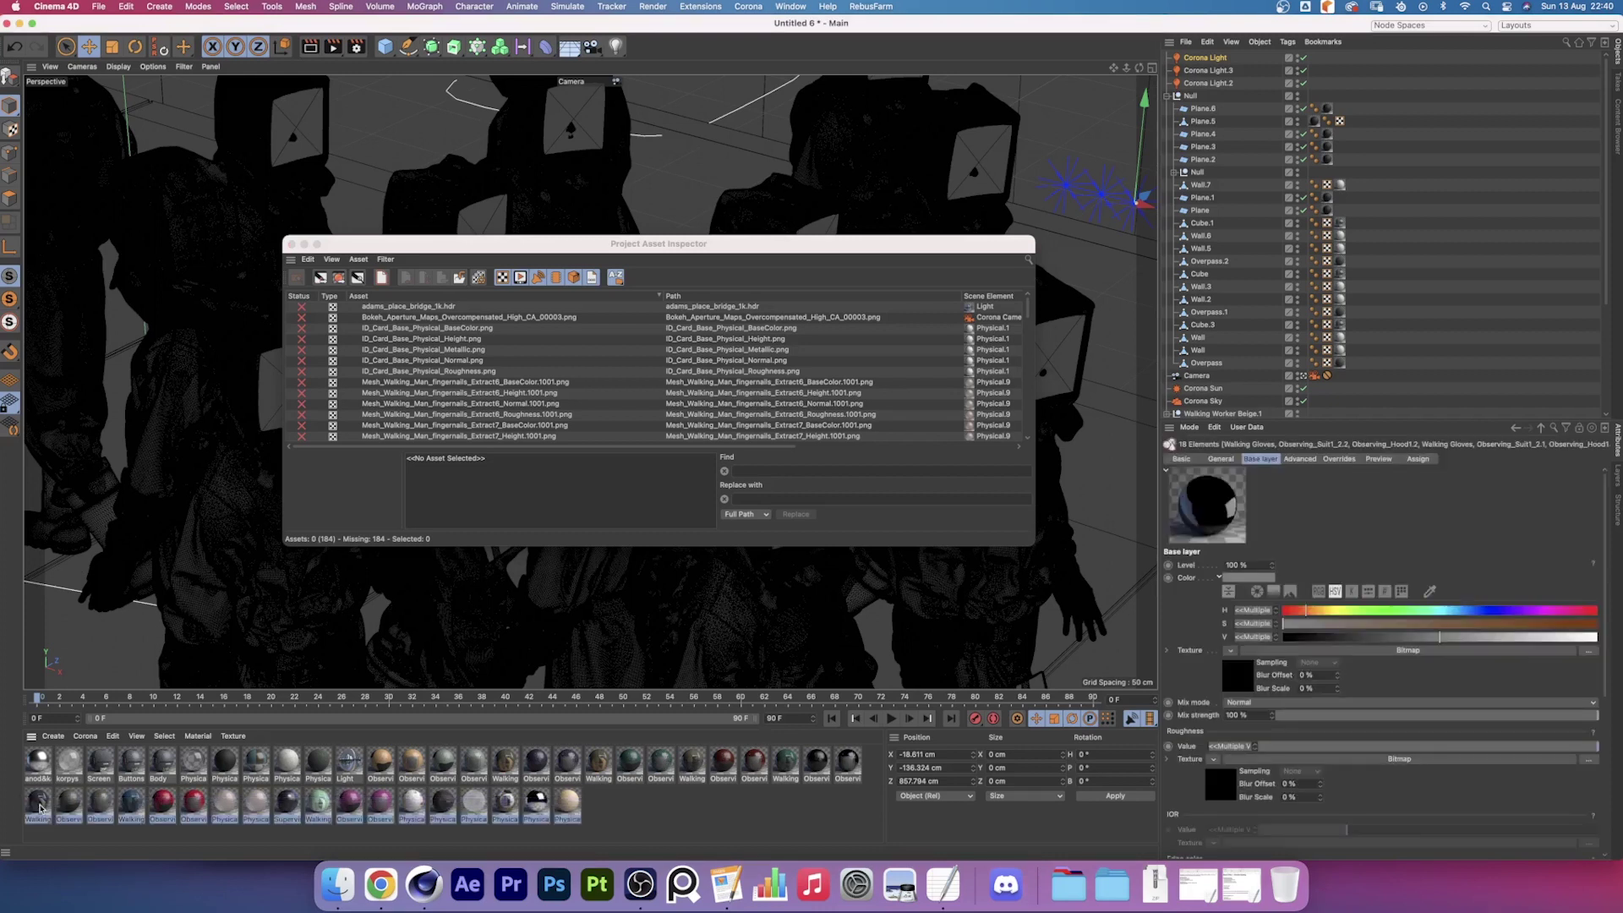
click(308, 260)
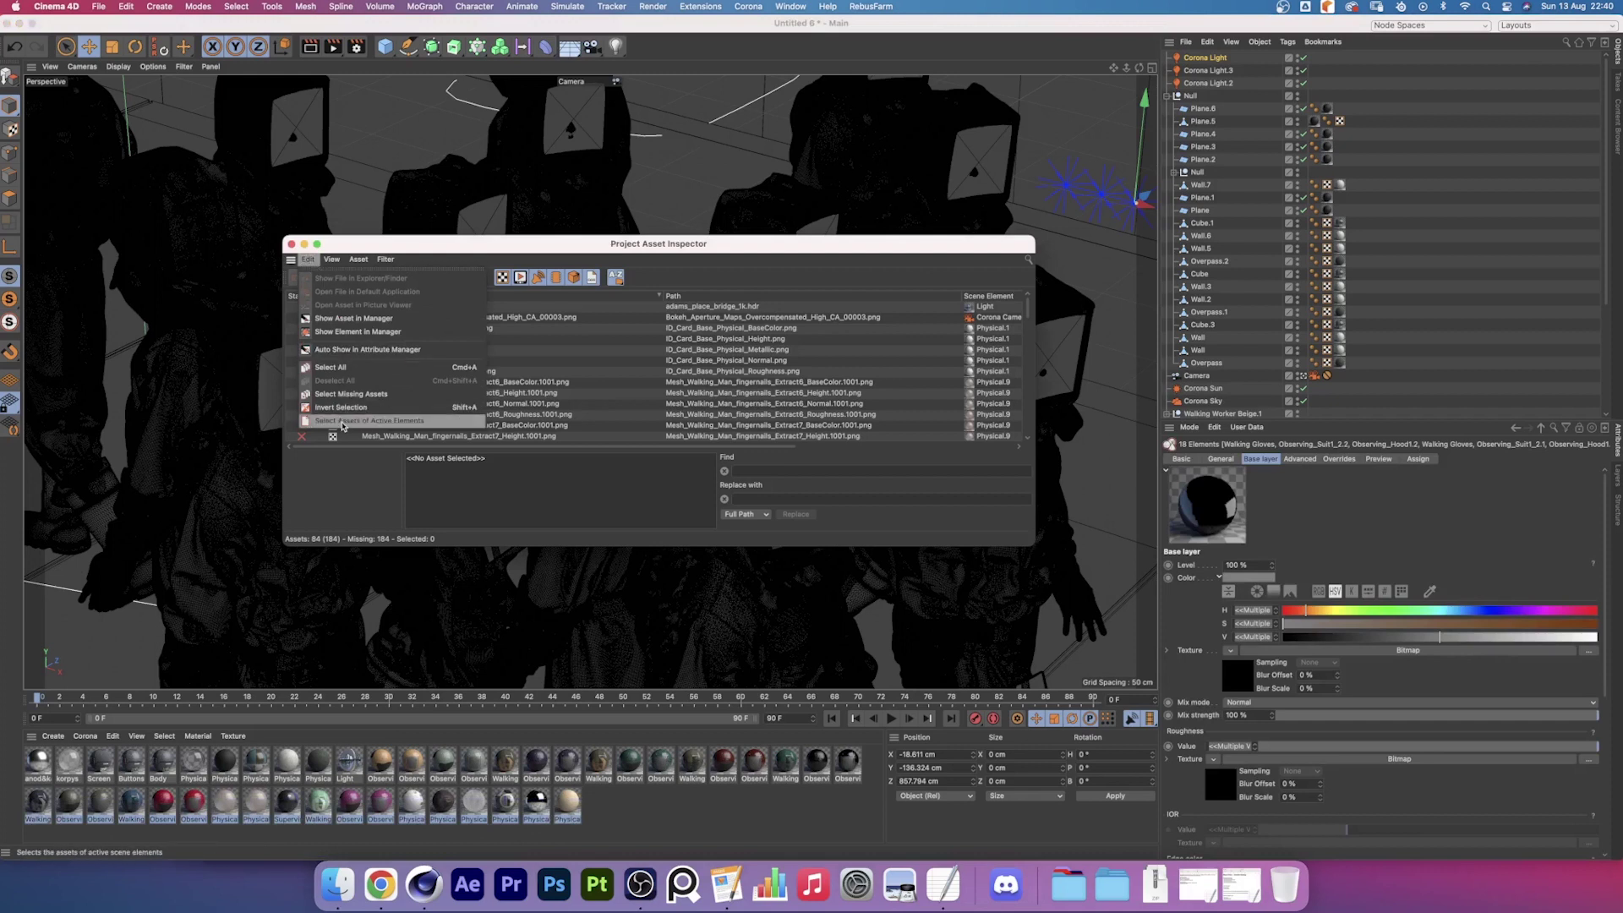
click(446, 421)
drag(1028, 318, 1022, 437)
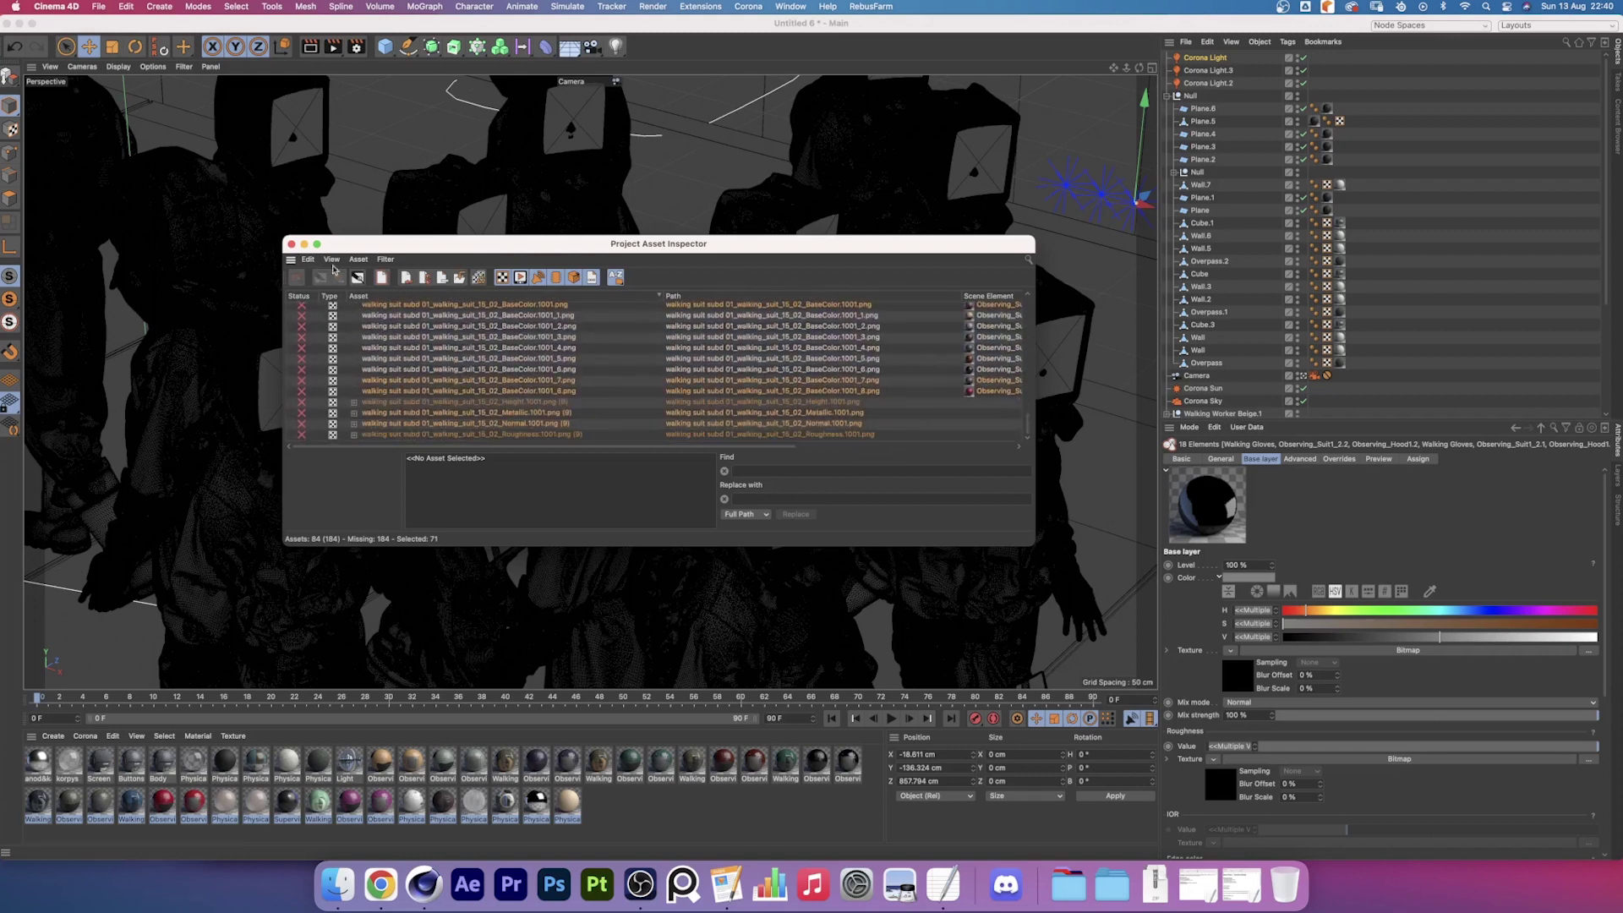
click(425, 278)
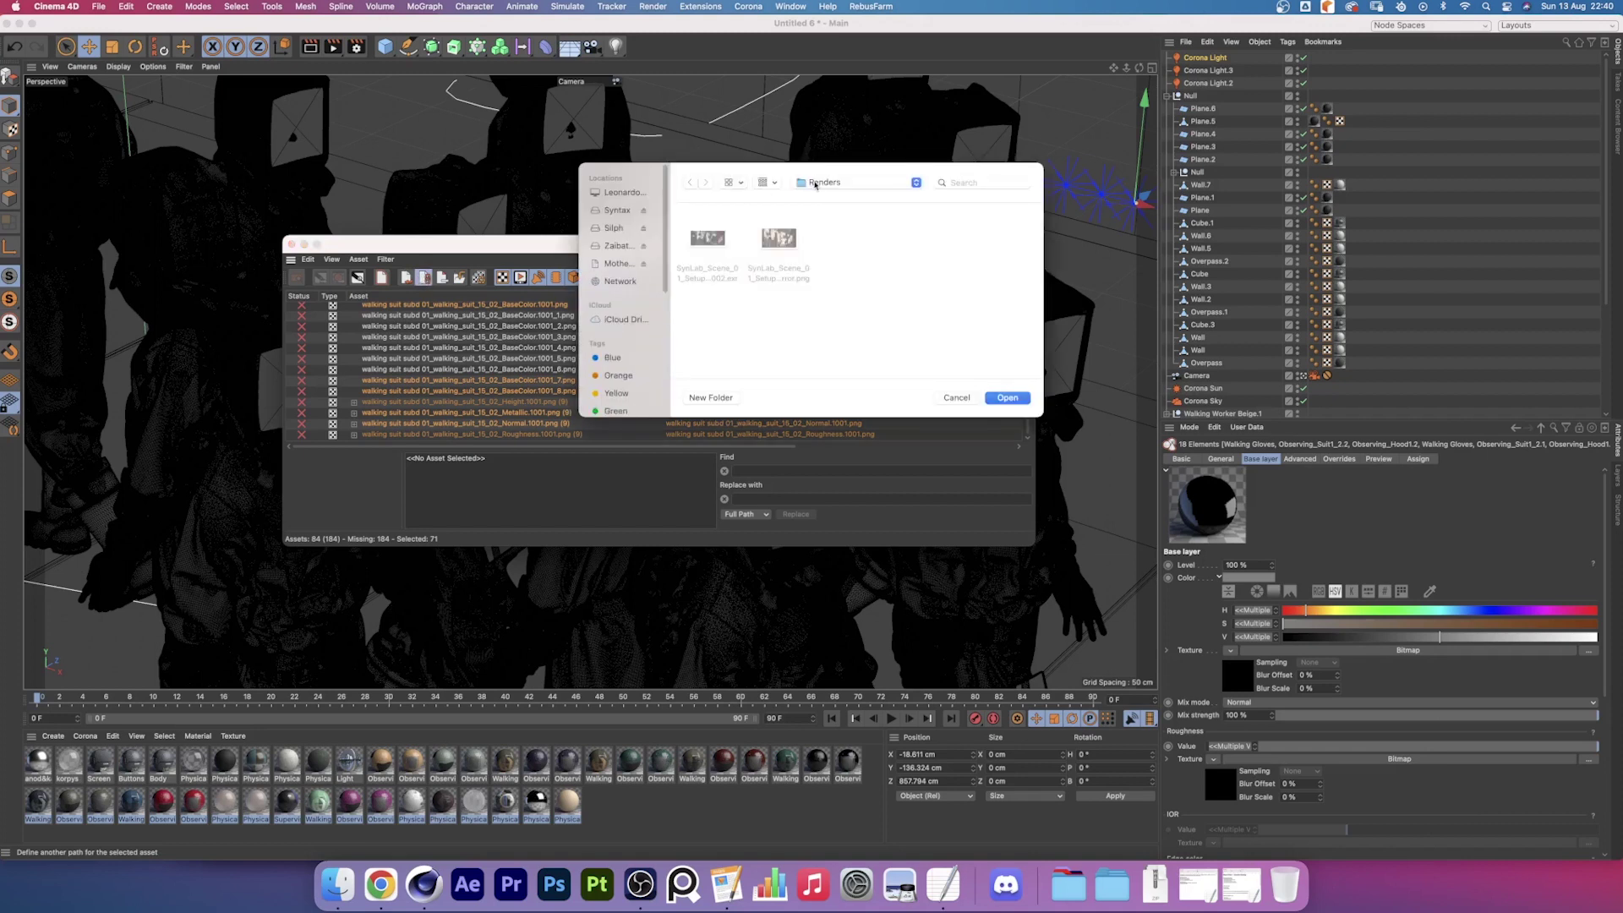
Repath the 71 selected assets to the tex folder, cutting missing assets from 184 to 113
click(816, 183)
double_click(779, 238)
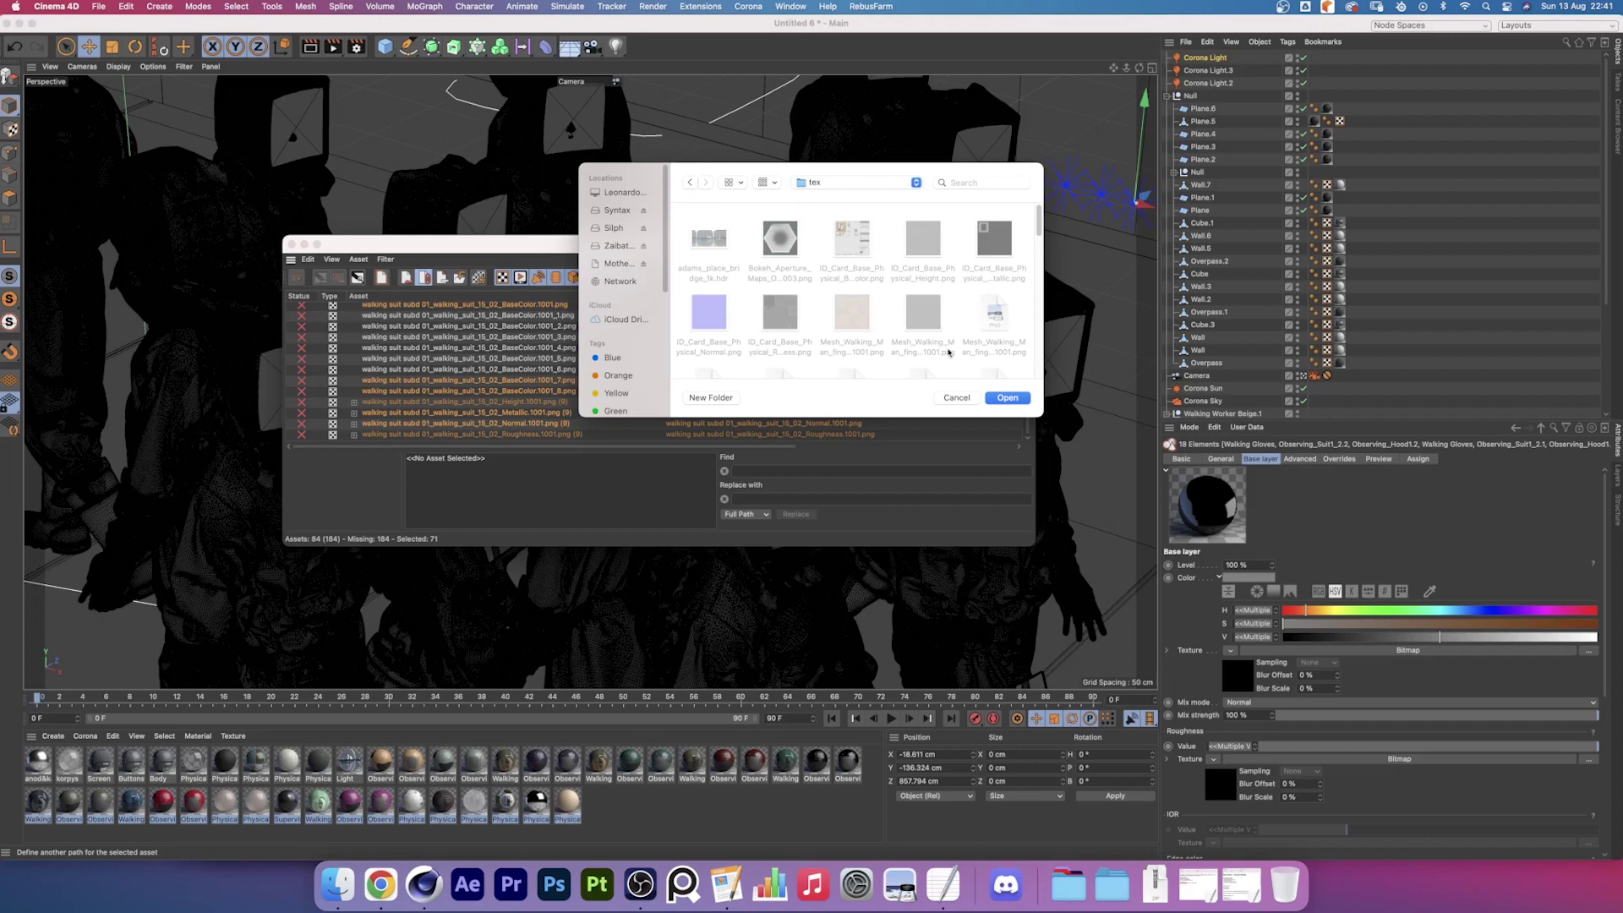
click(1002, 398)
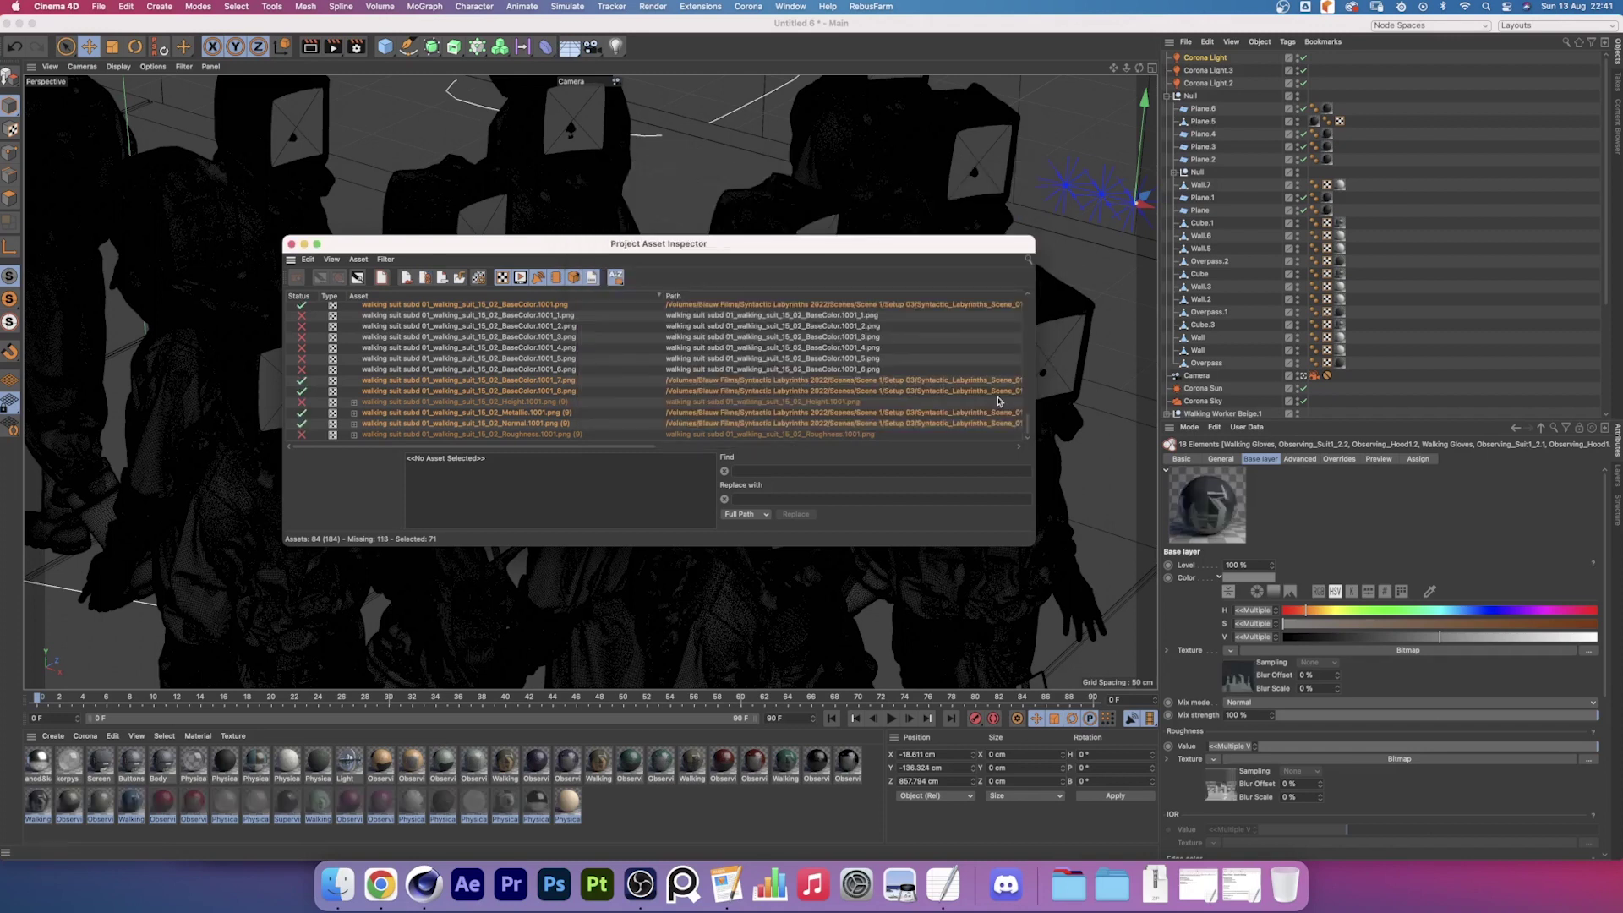
scroll(1027, 407, up, 5)
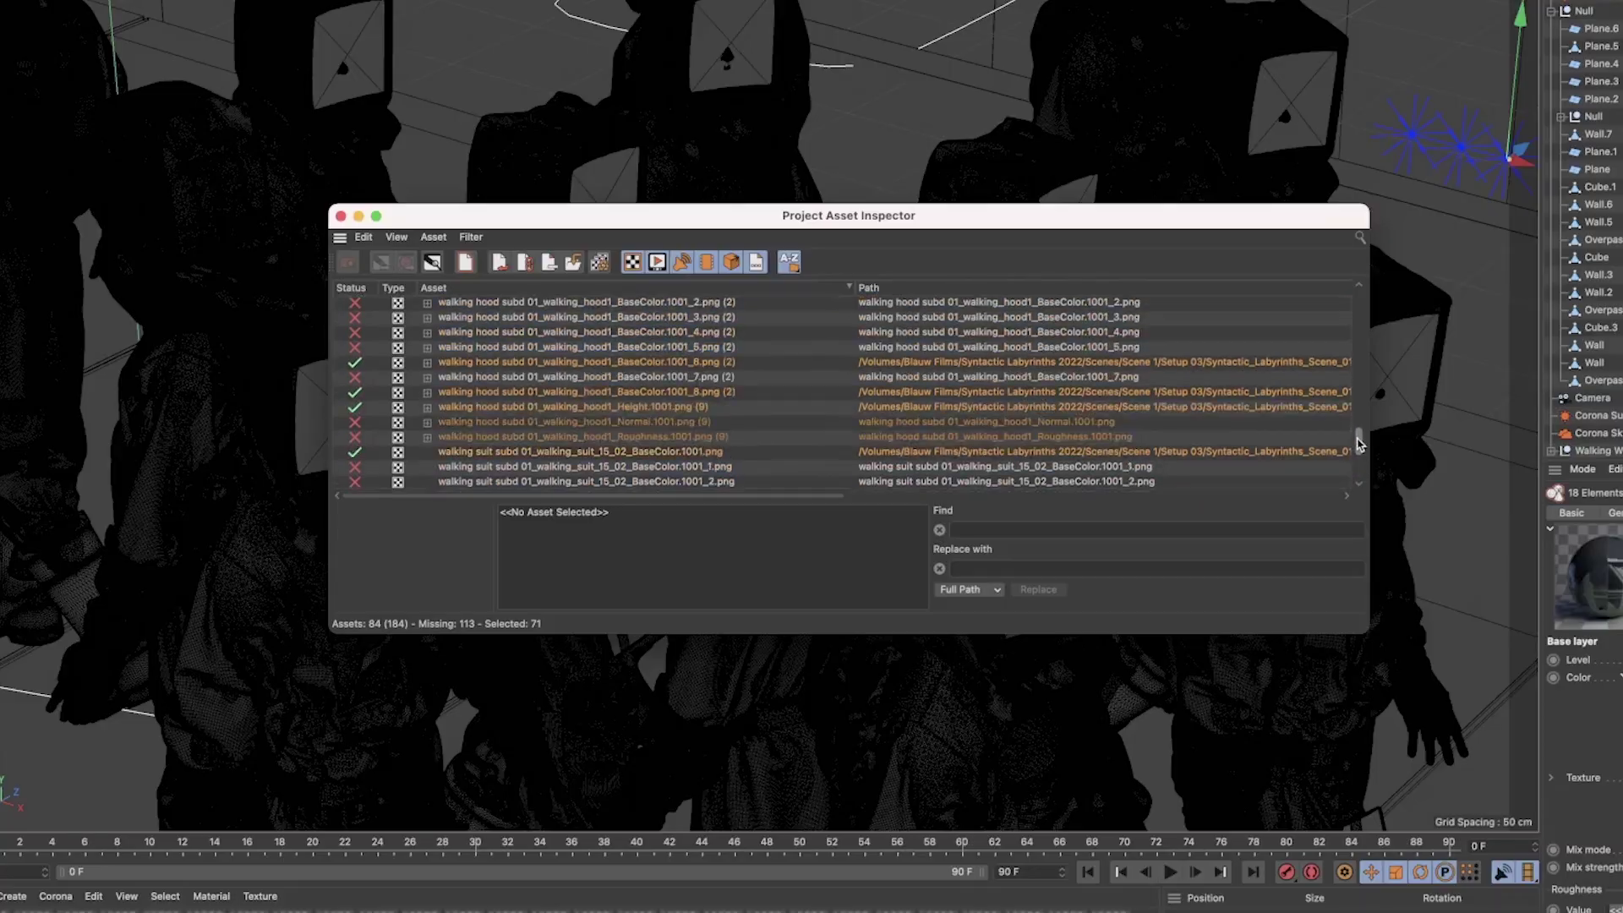
drag(1360, 442, 1358, 298)
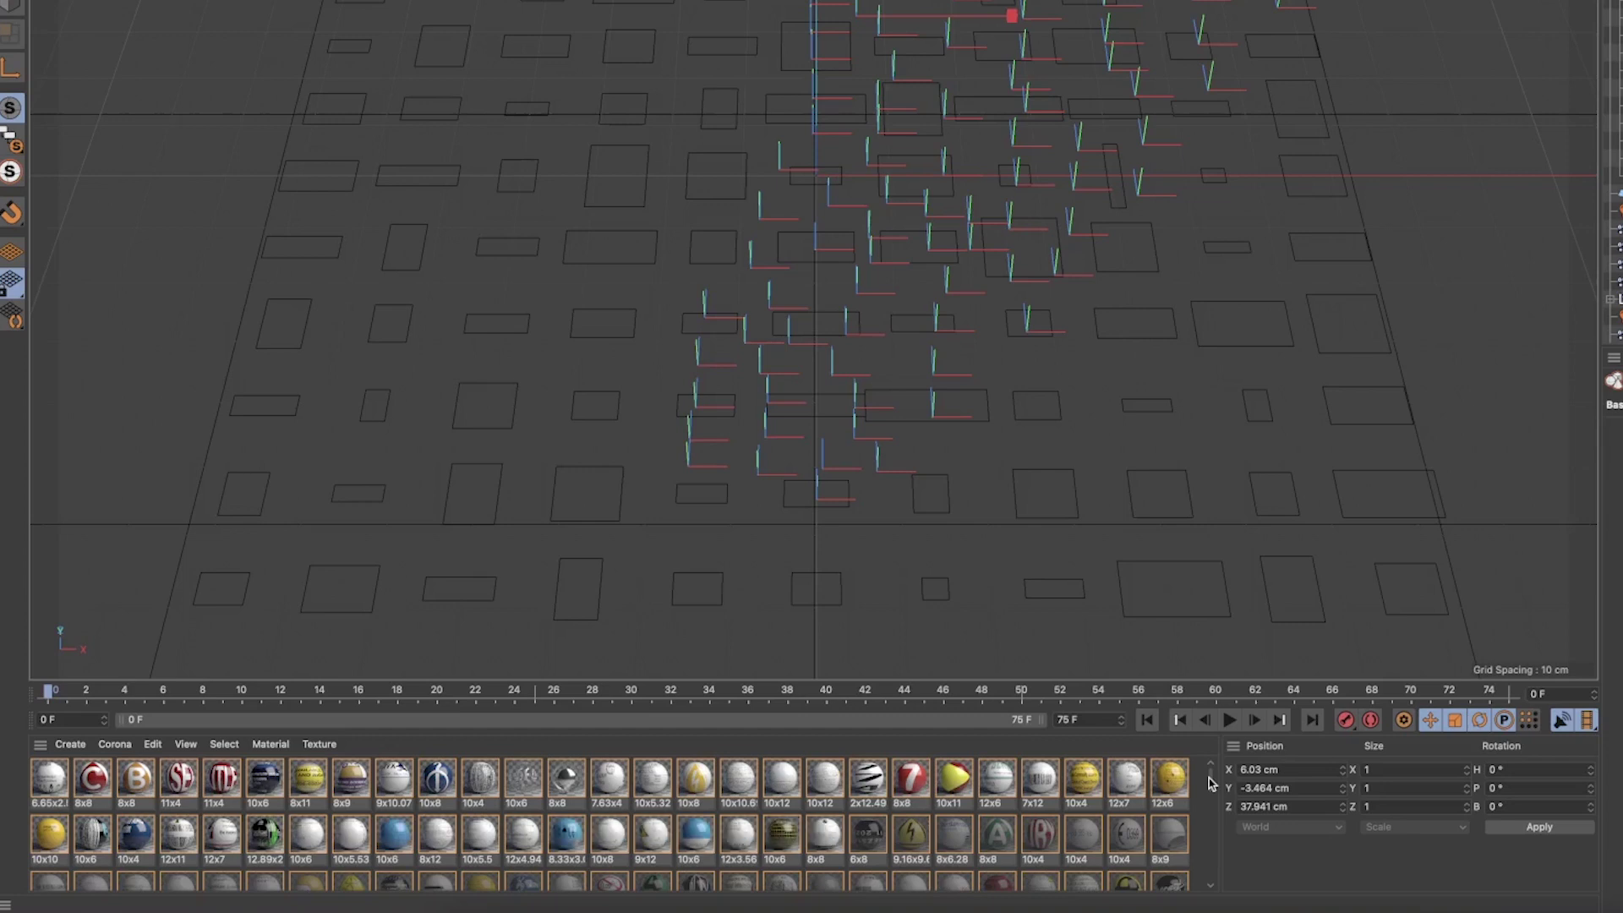
key(ctrl+shift+a)
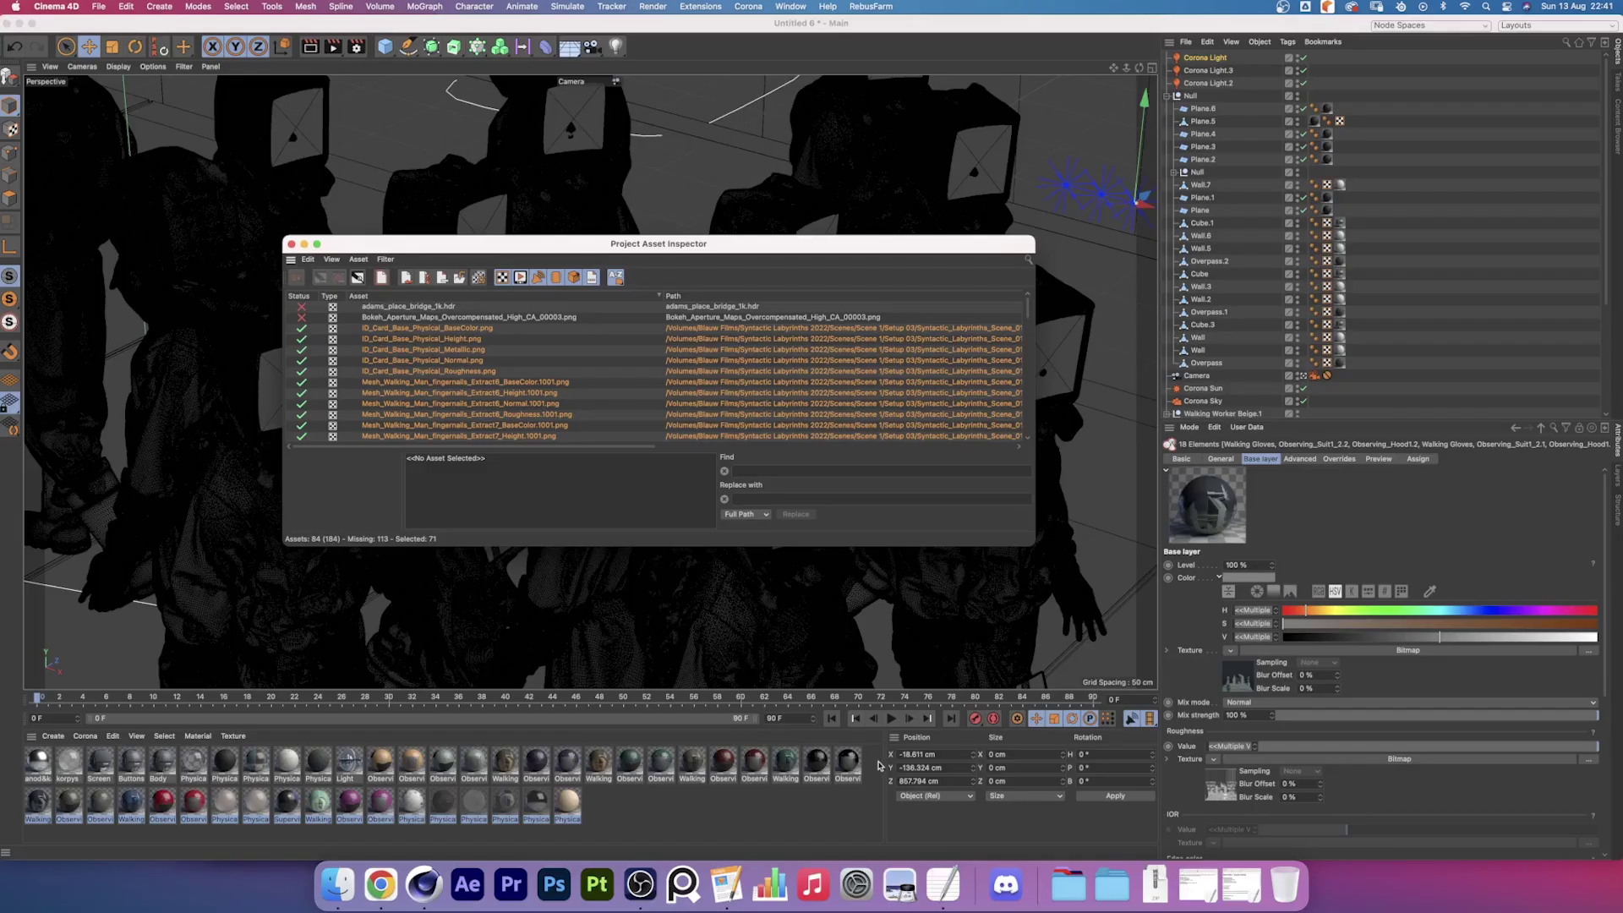
Relink the first material row's assets to the tex folder, leaving 1 missing asset
drag(876, 765, 11, 764)
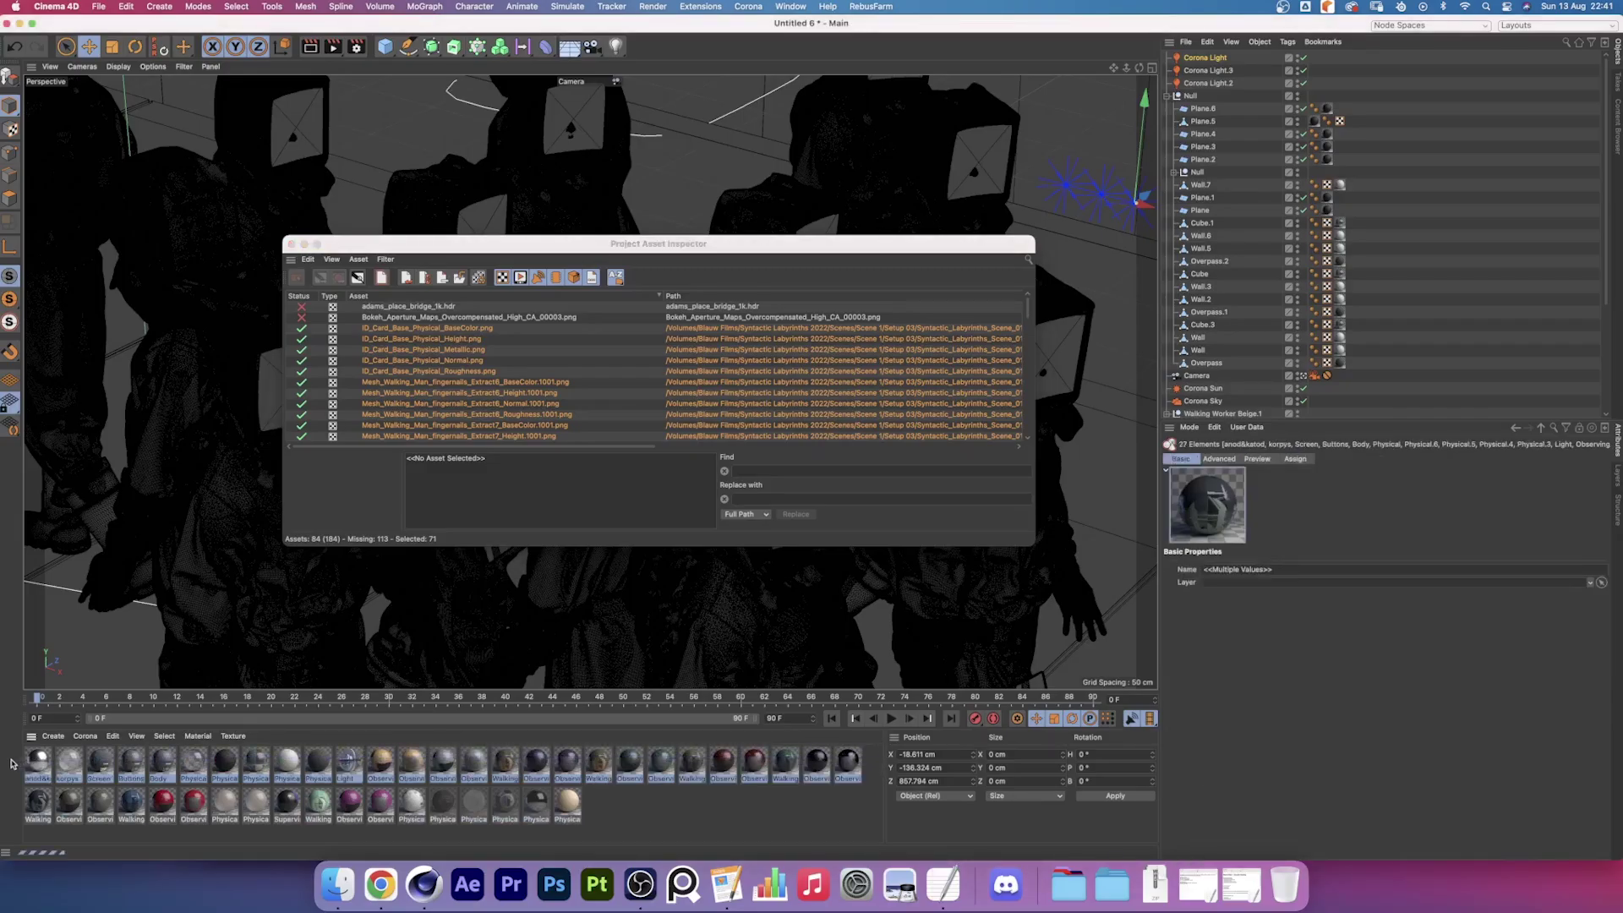
click(308, 260)
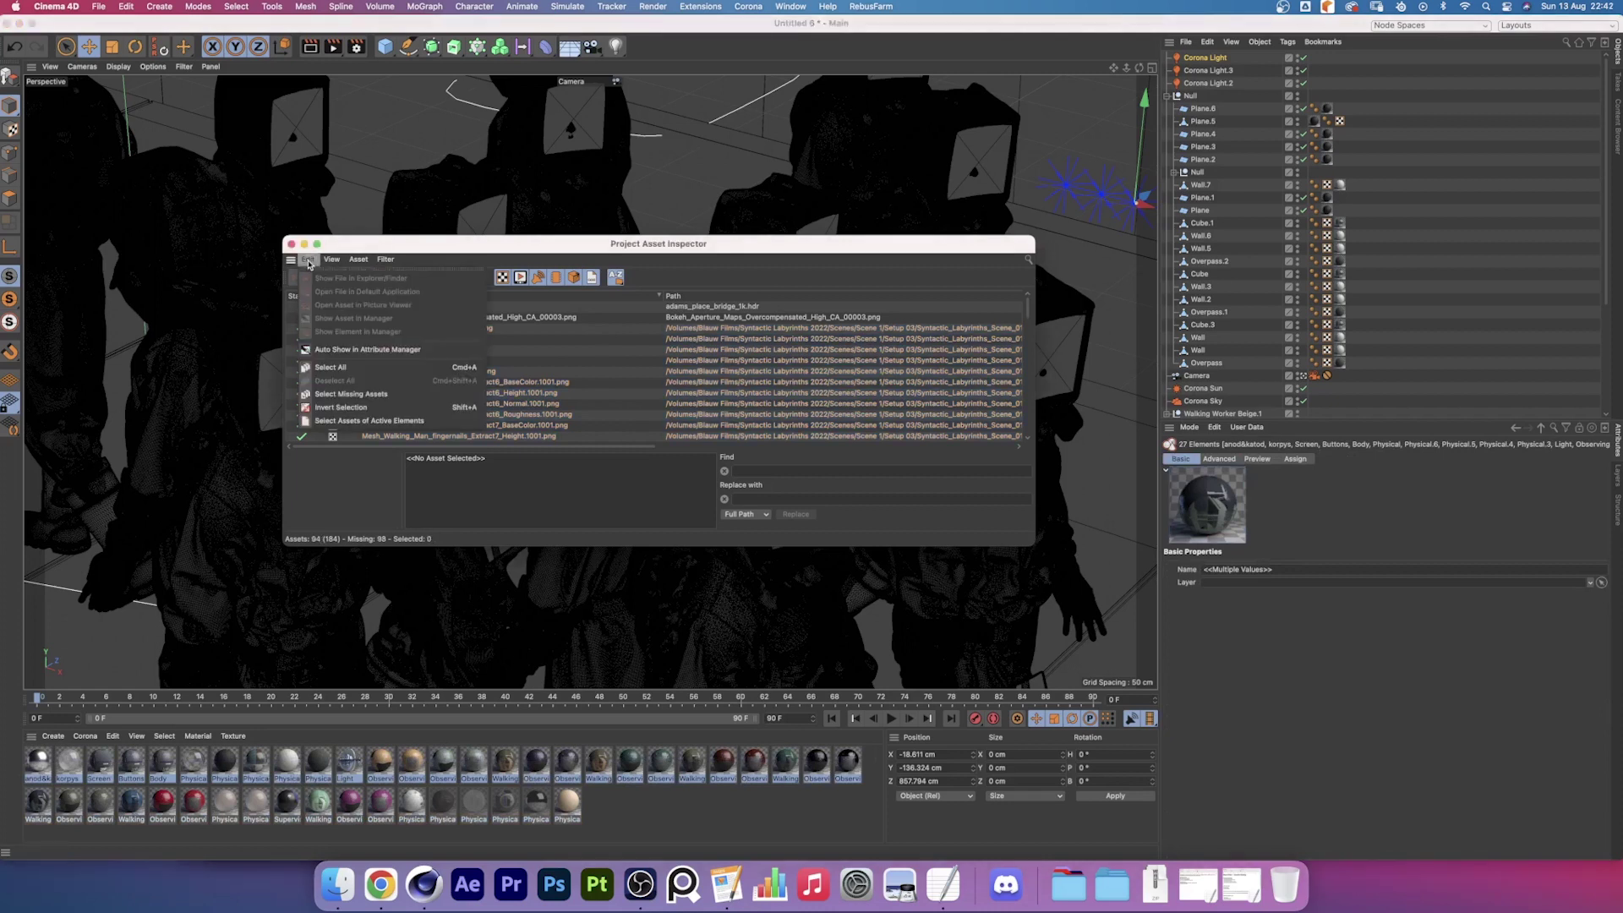
click(348, 421)
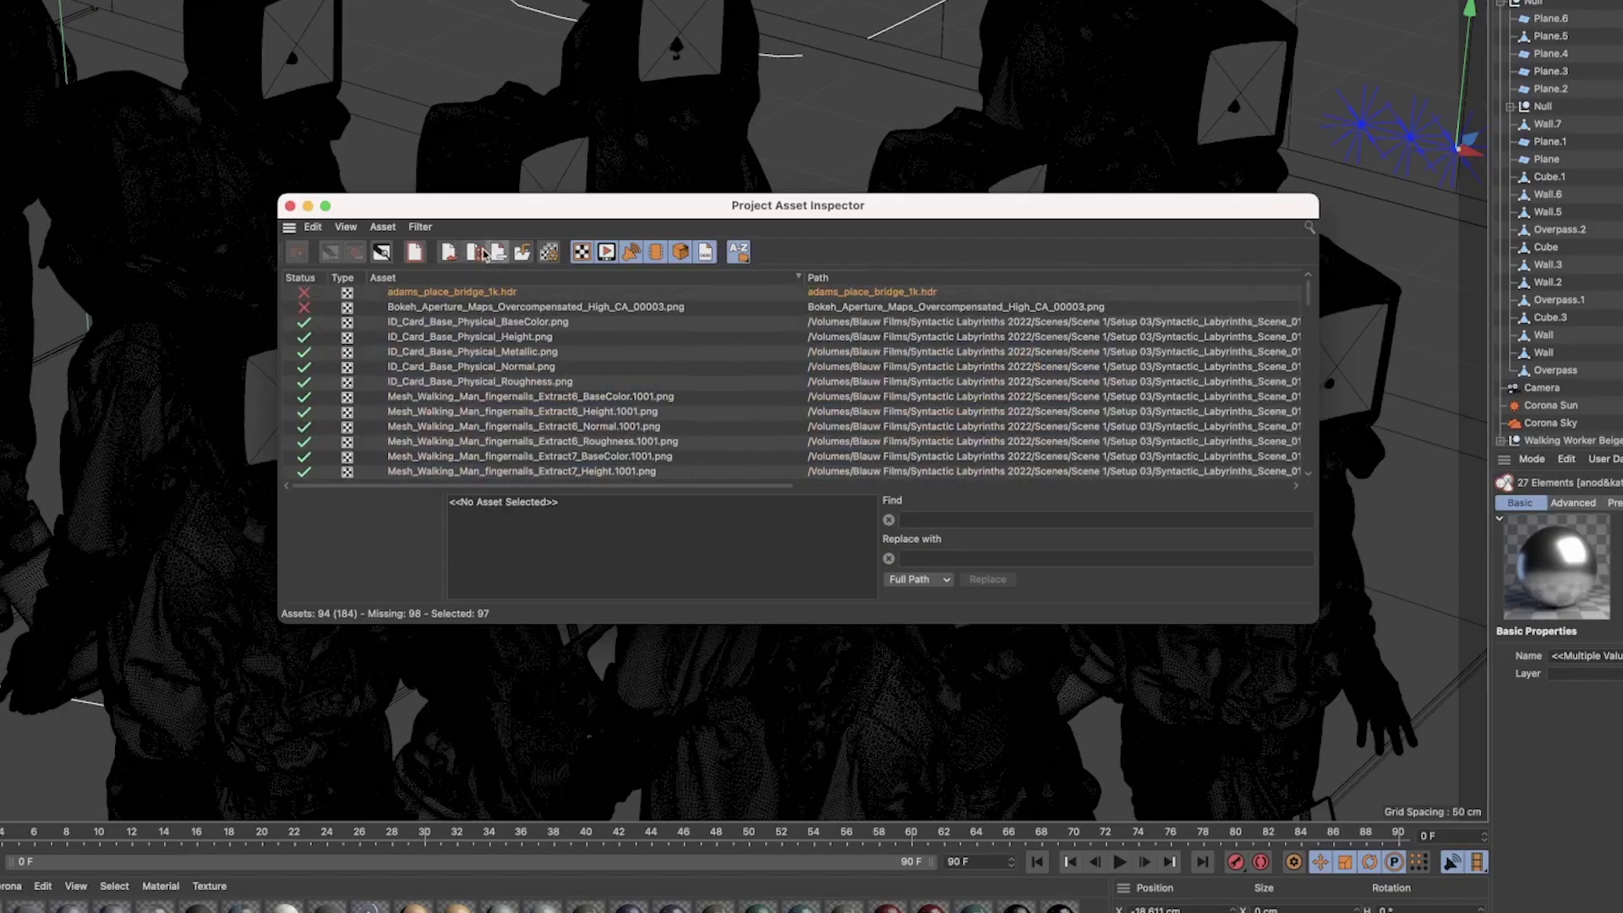
click(476, 252)
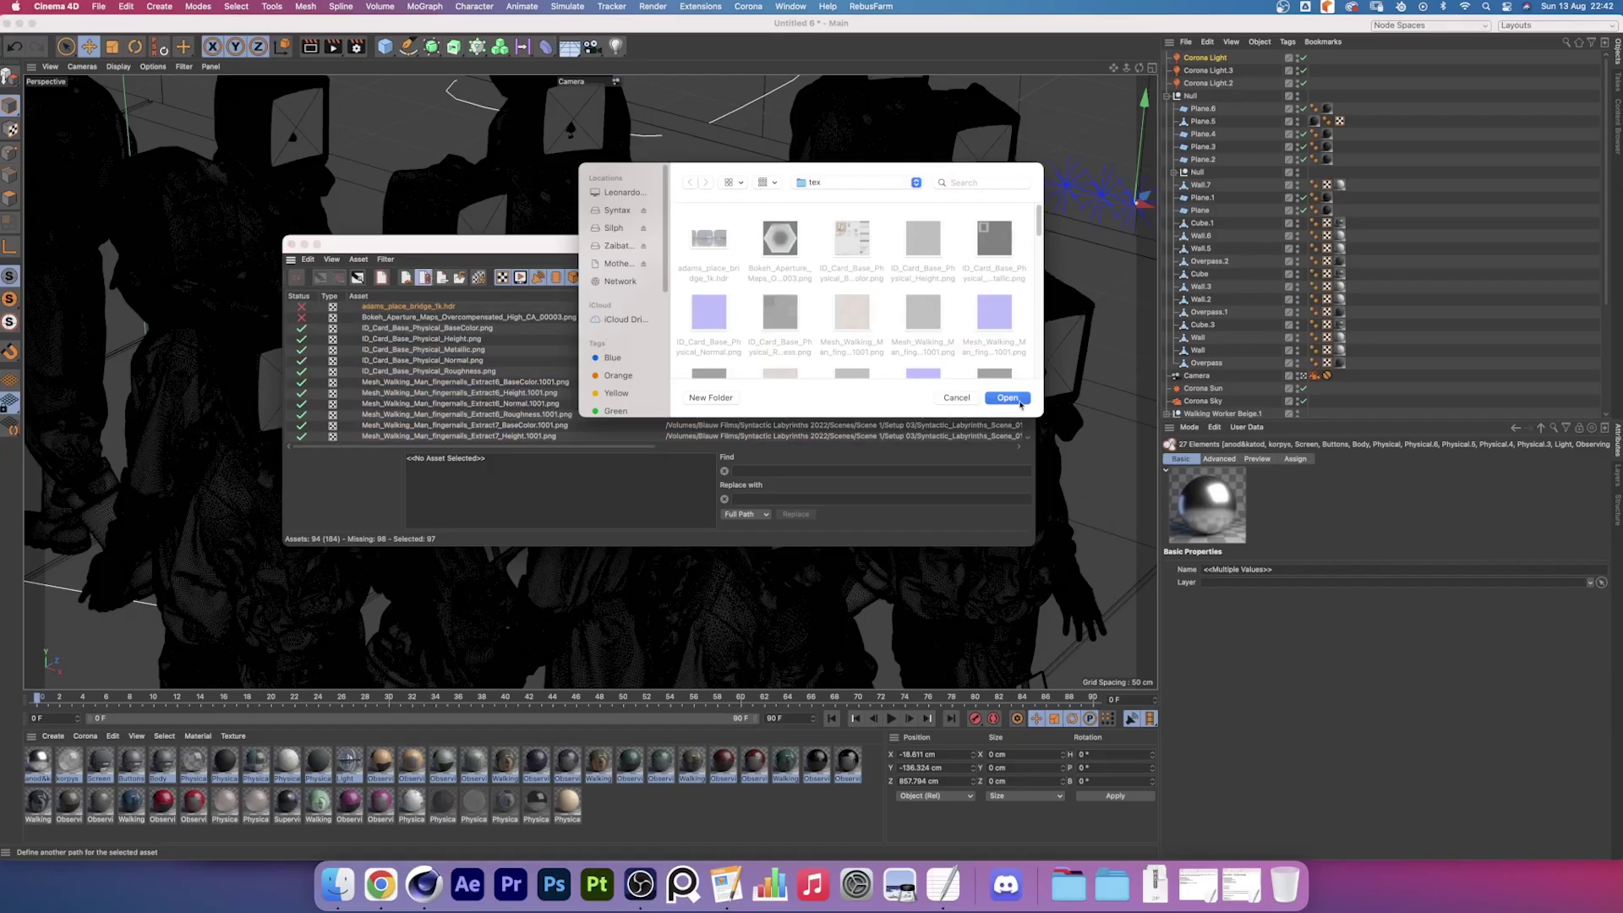
click(1008, 397)
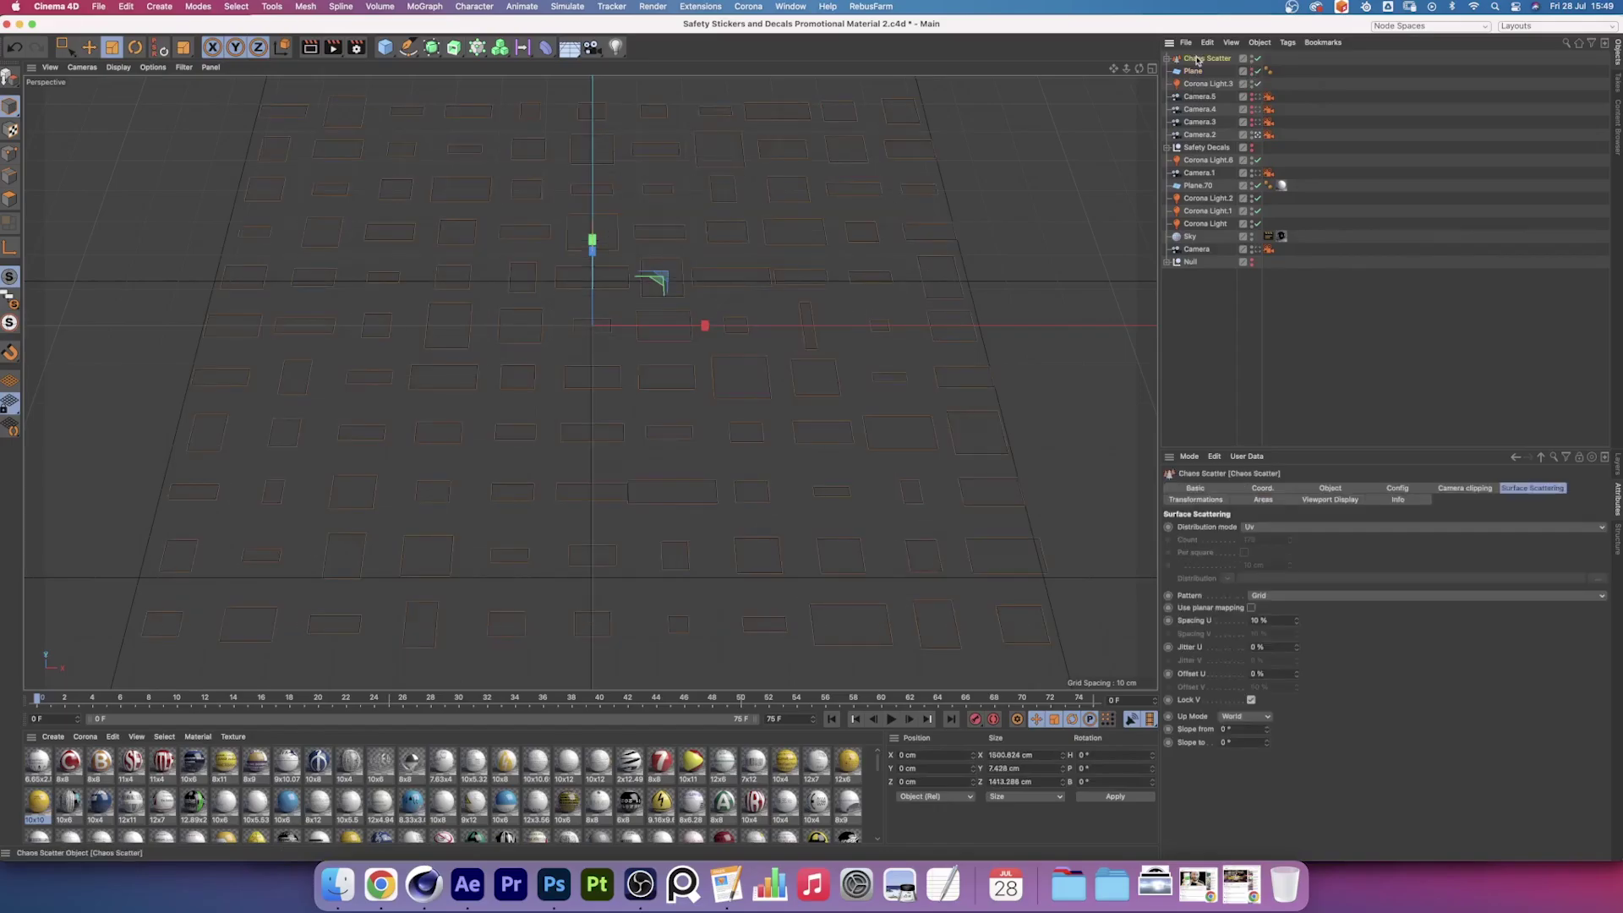
Expand Chaos Scatter, select Plane.179 and inspect the 10x4 material's missing sticker texture
click(1167, 58)
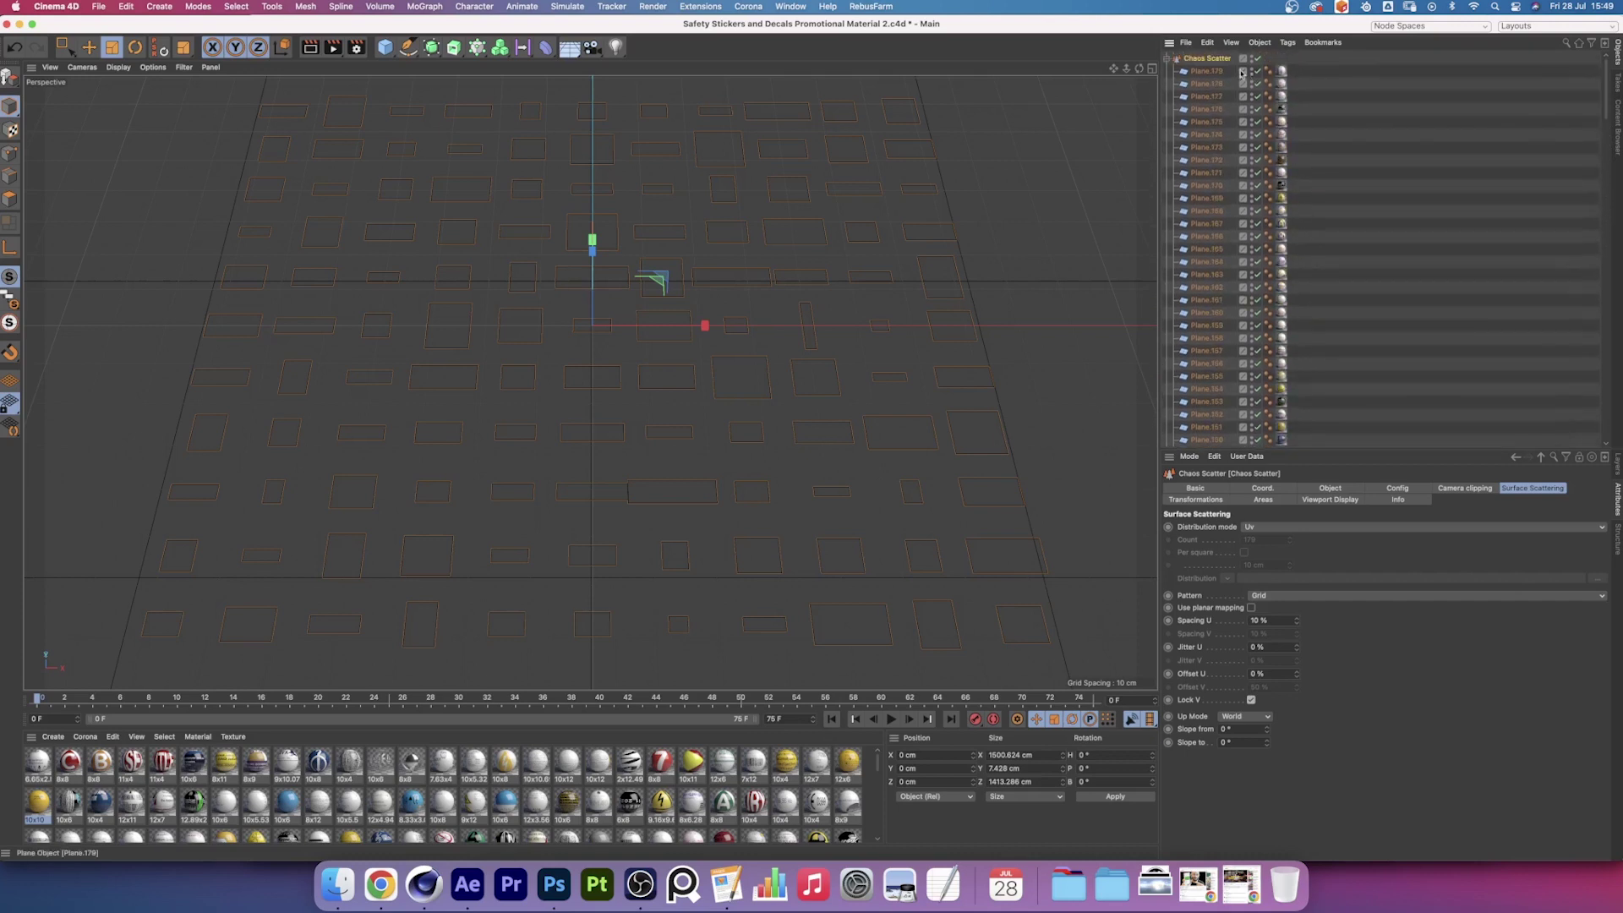
click(1208, 71)
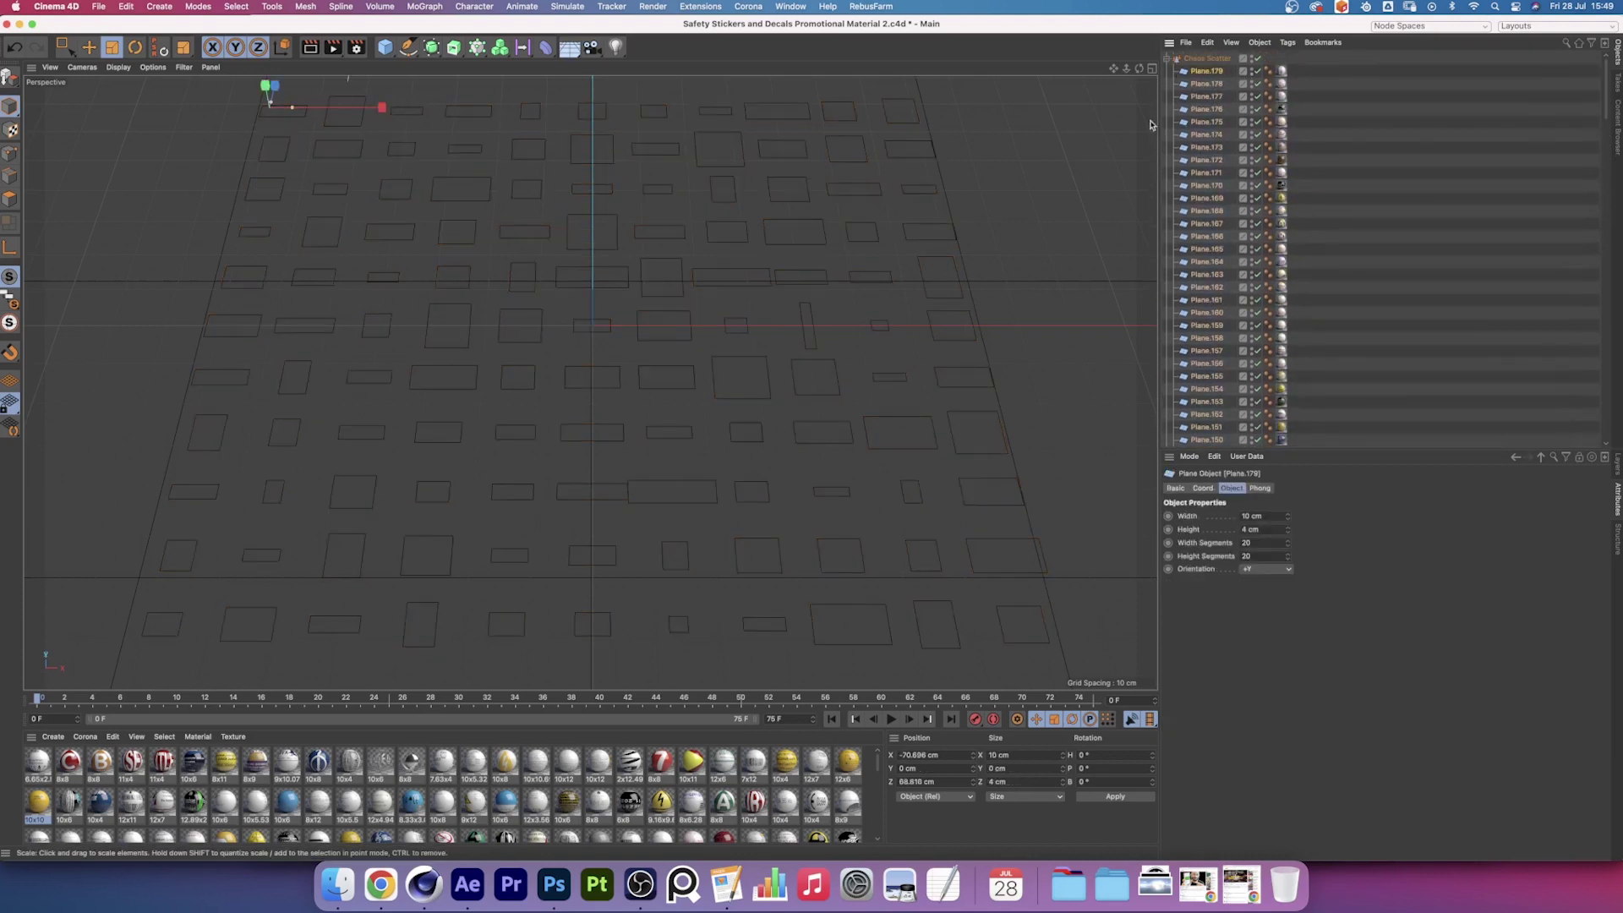
click(1283, 72)
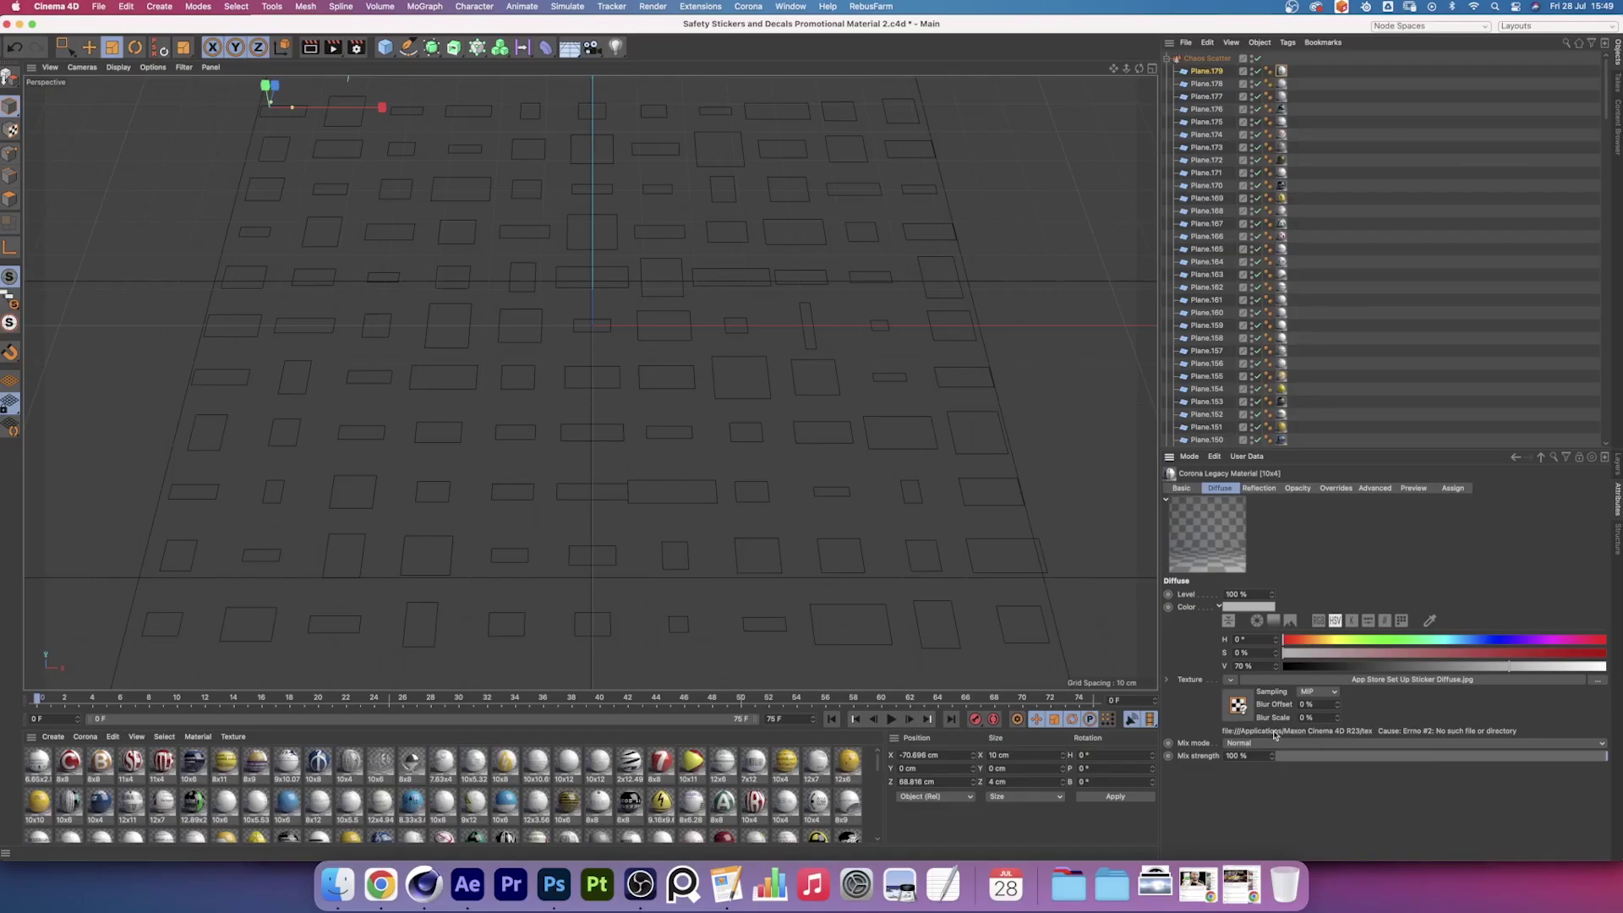
click(798, 7)
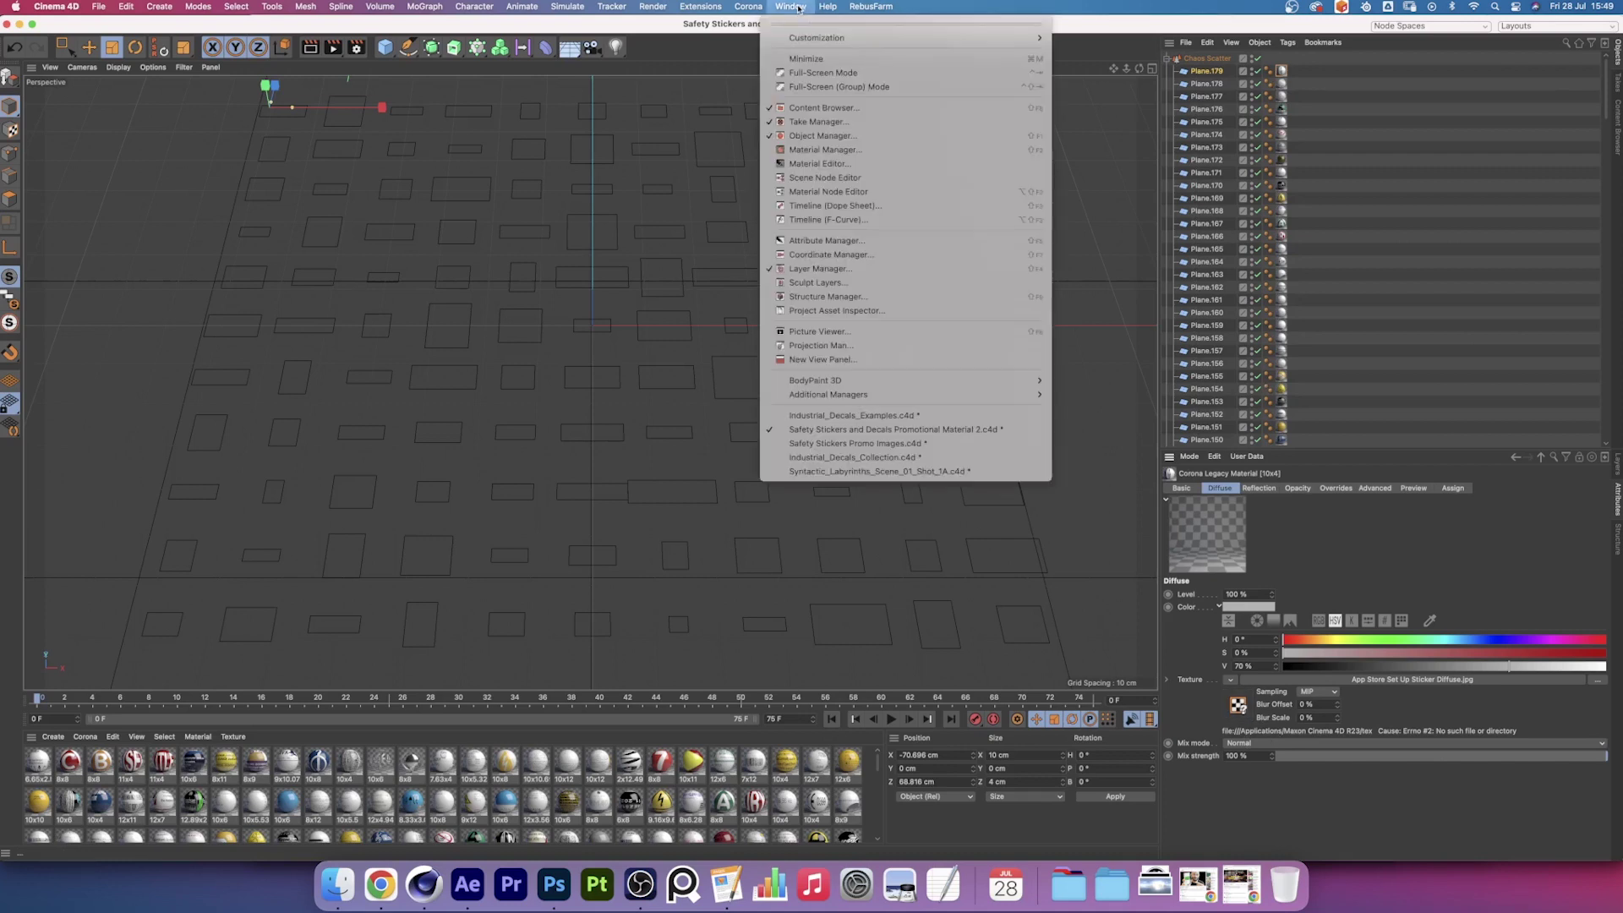
Relink the missing decal textures to the tex folder, reaching 0 missing, and close the inspector
click(864, 312)
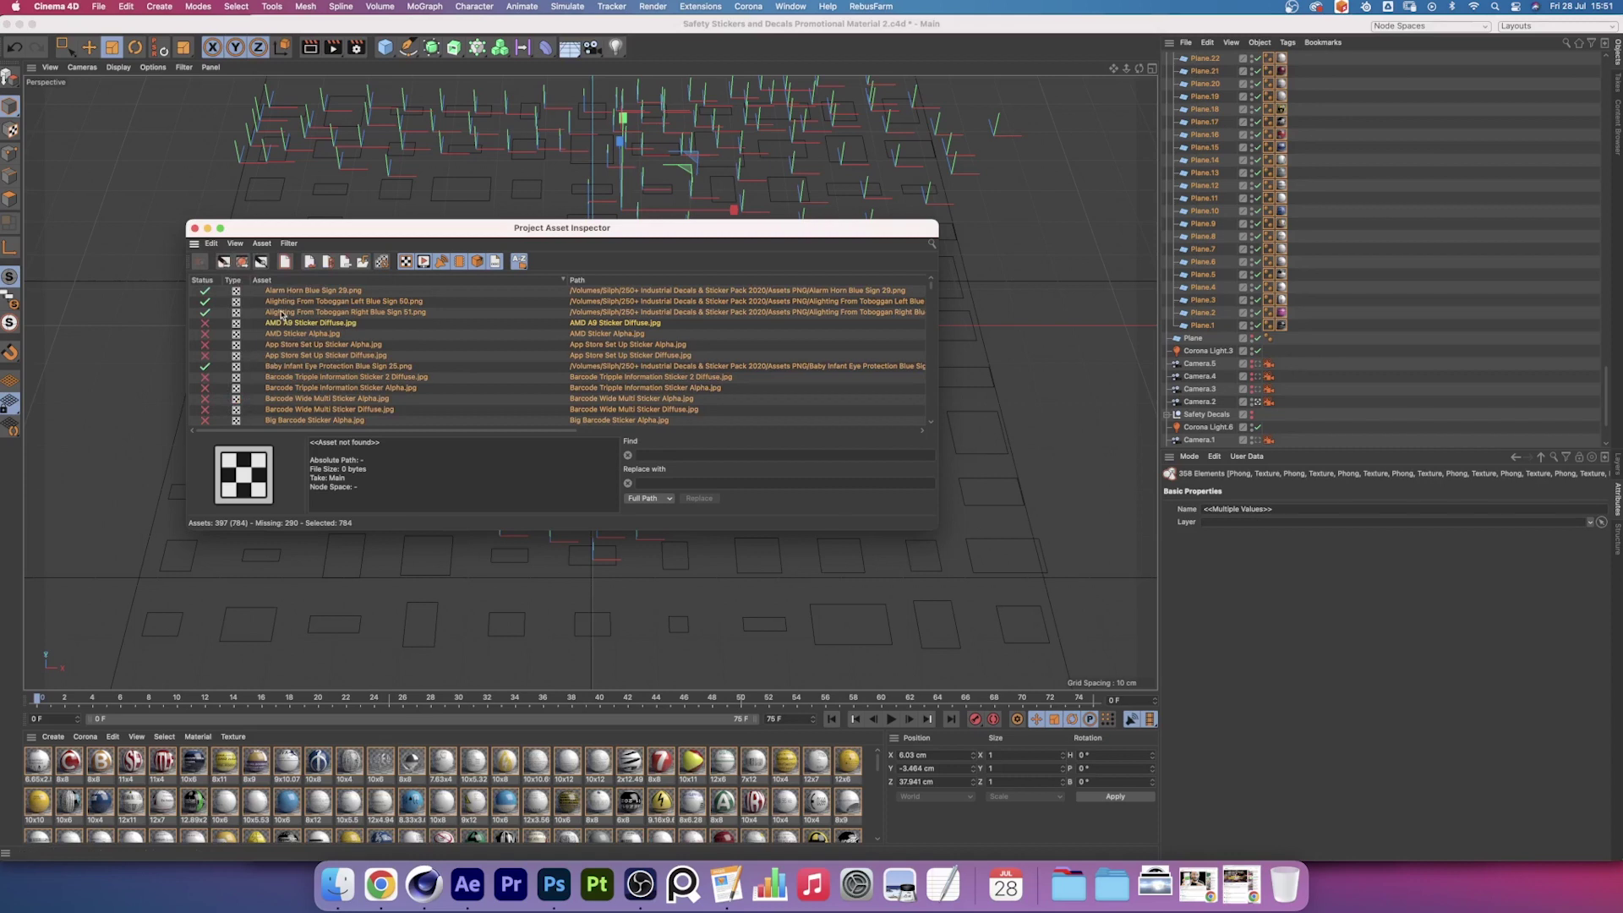
scroll(272, 364, down, 10)
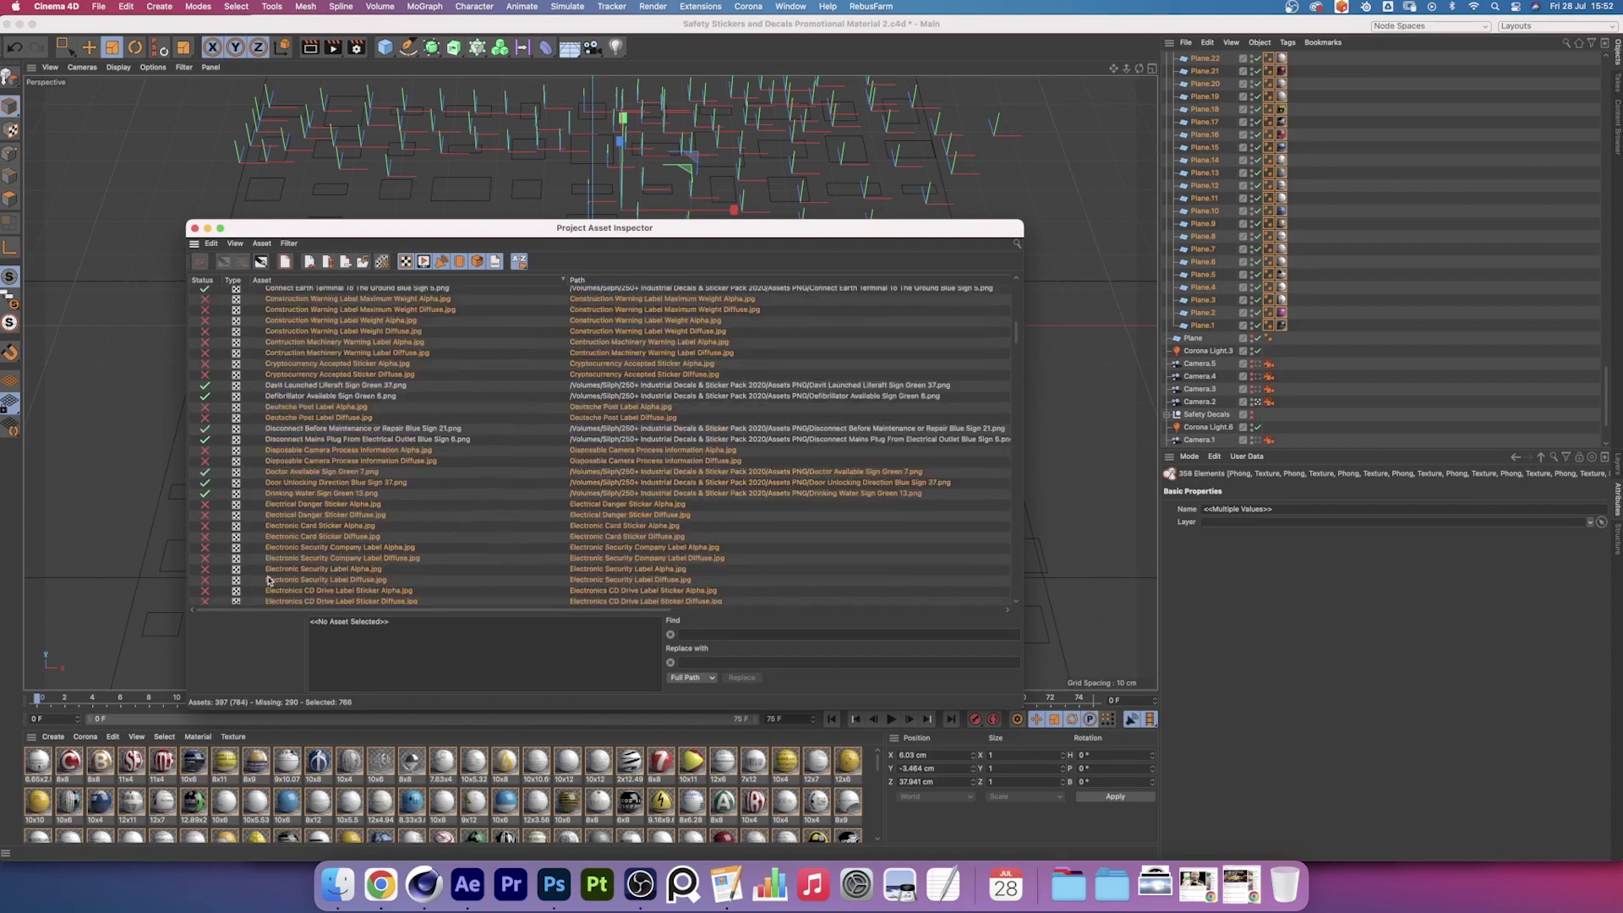
scroll(269, 580, down, 10)
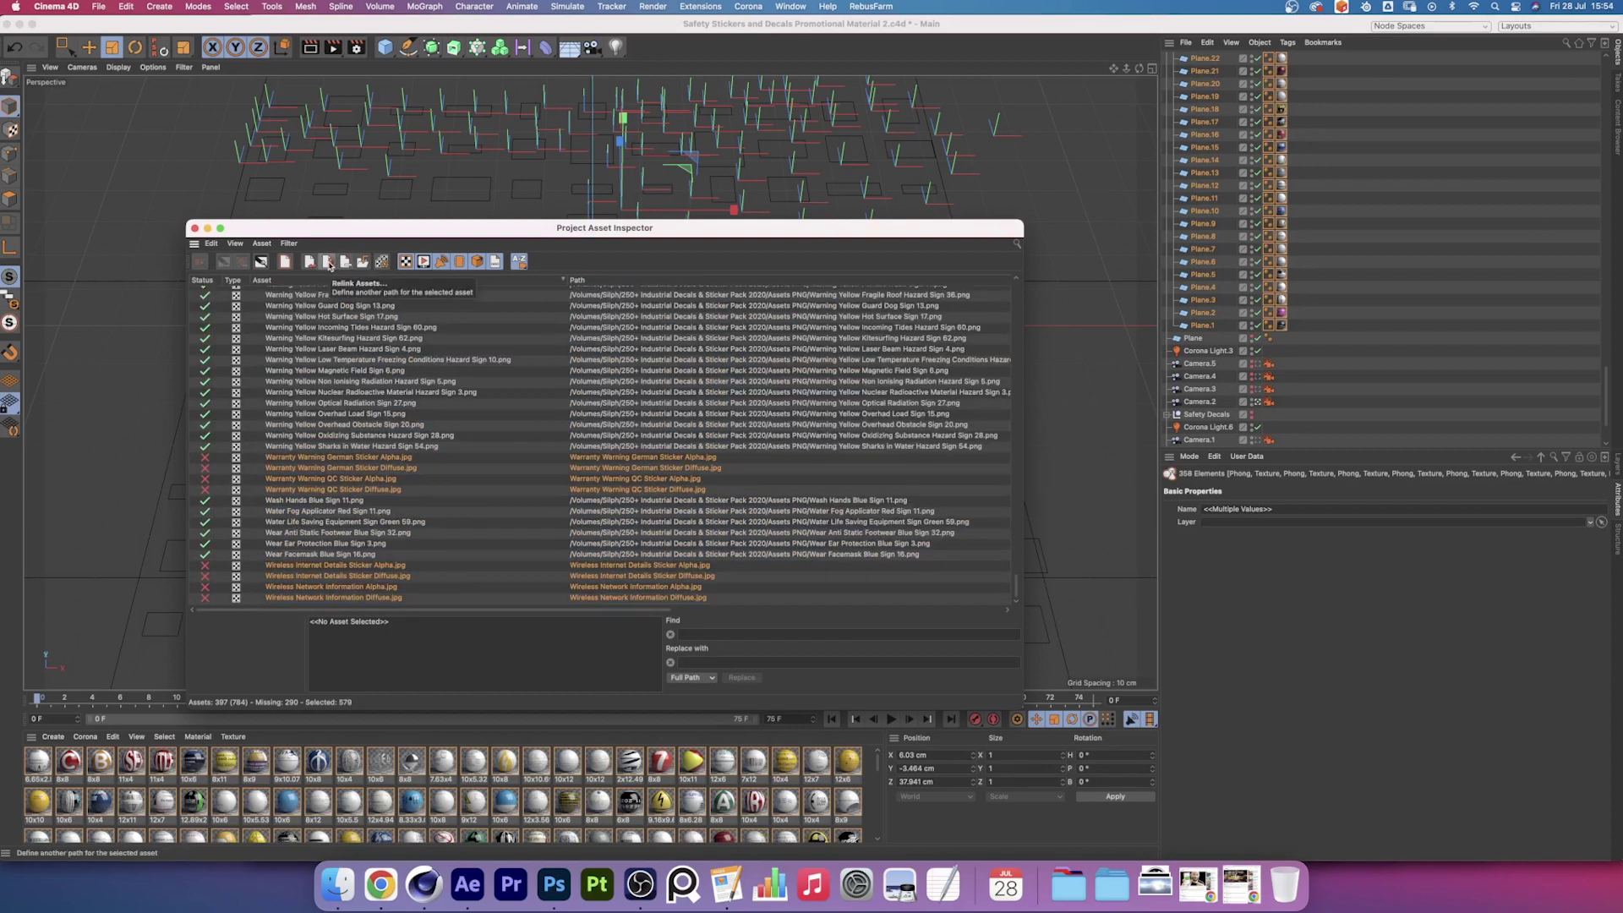
click(329, 262)
click(337, 883)
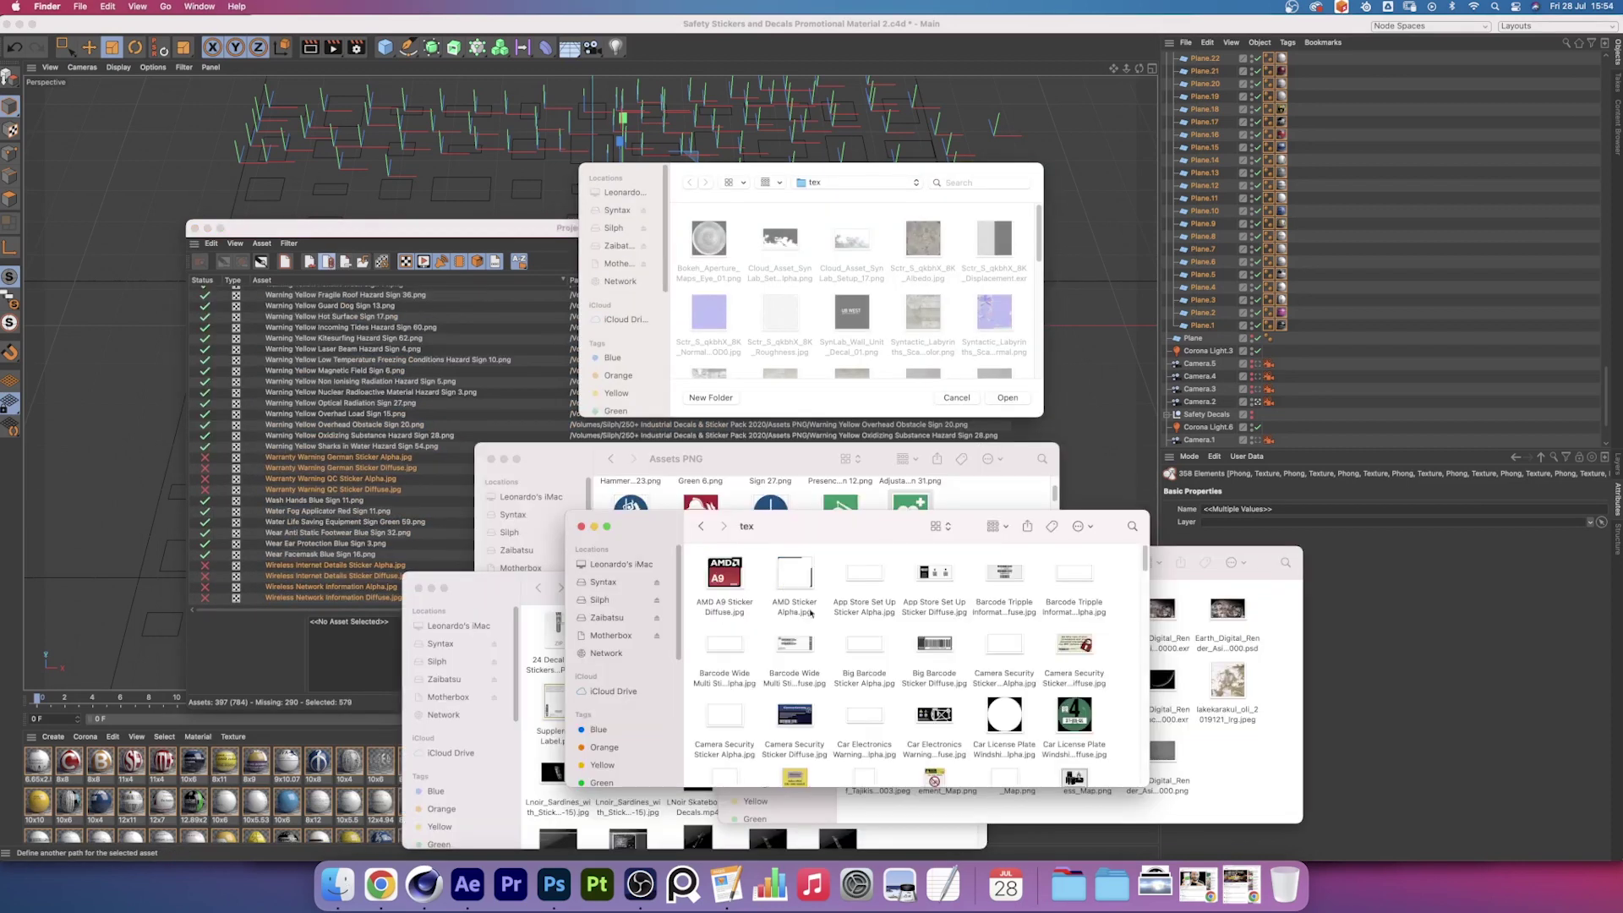
drag(743, 526, 860, 335)
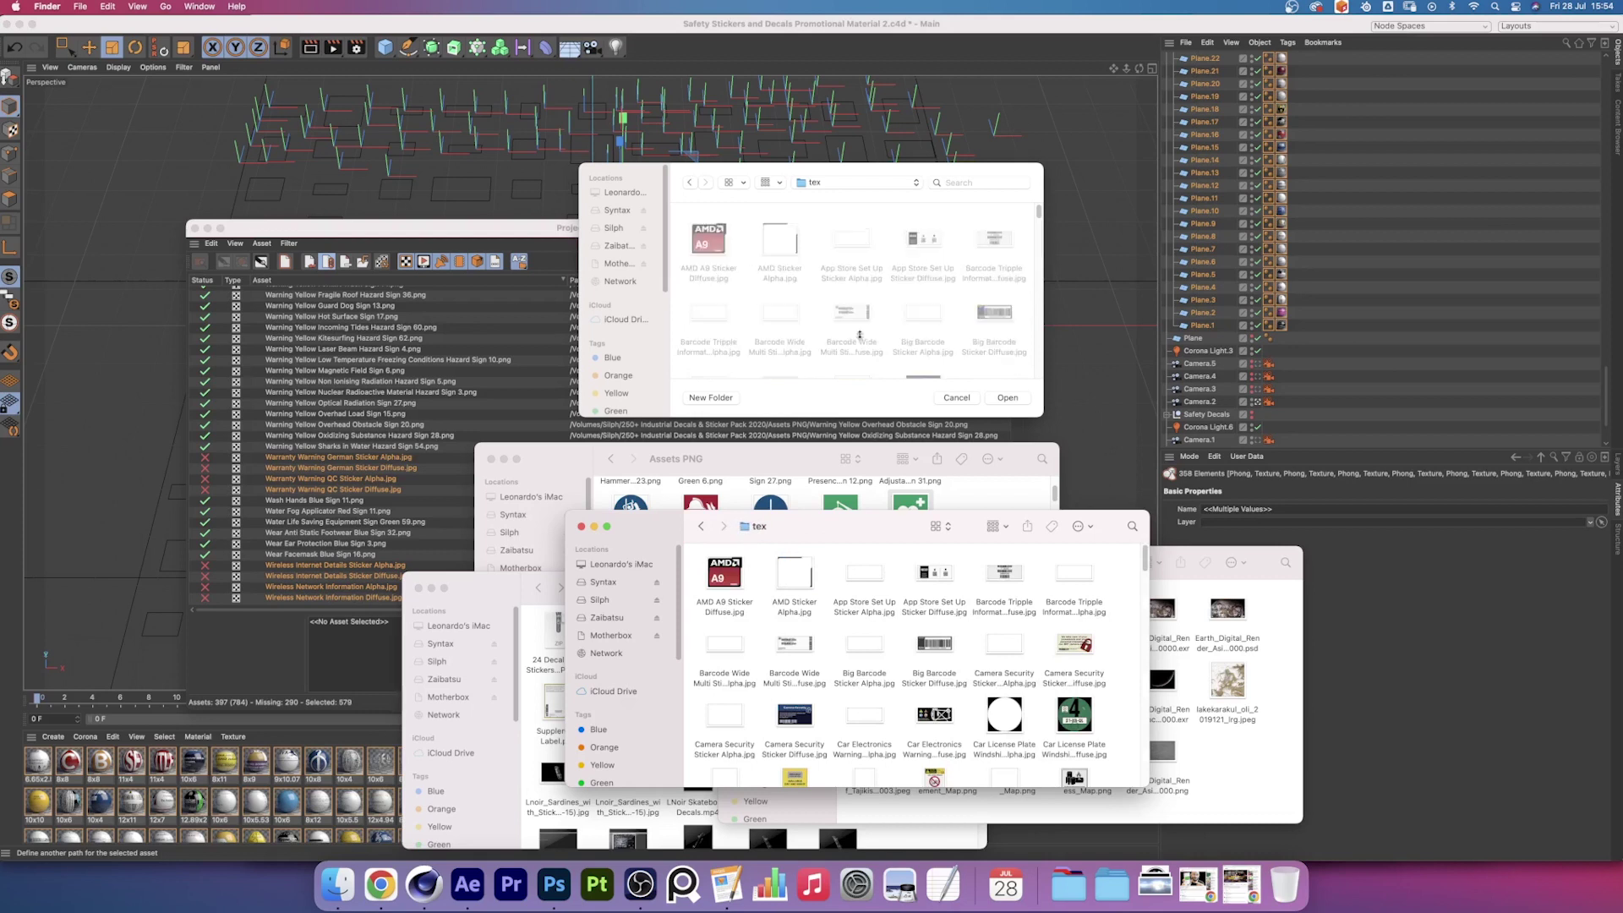
key(Return)
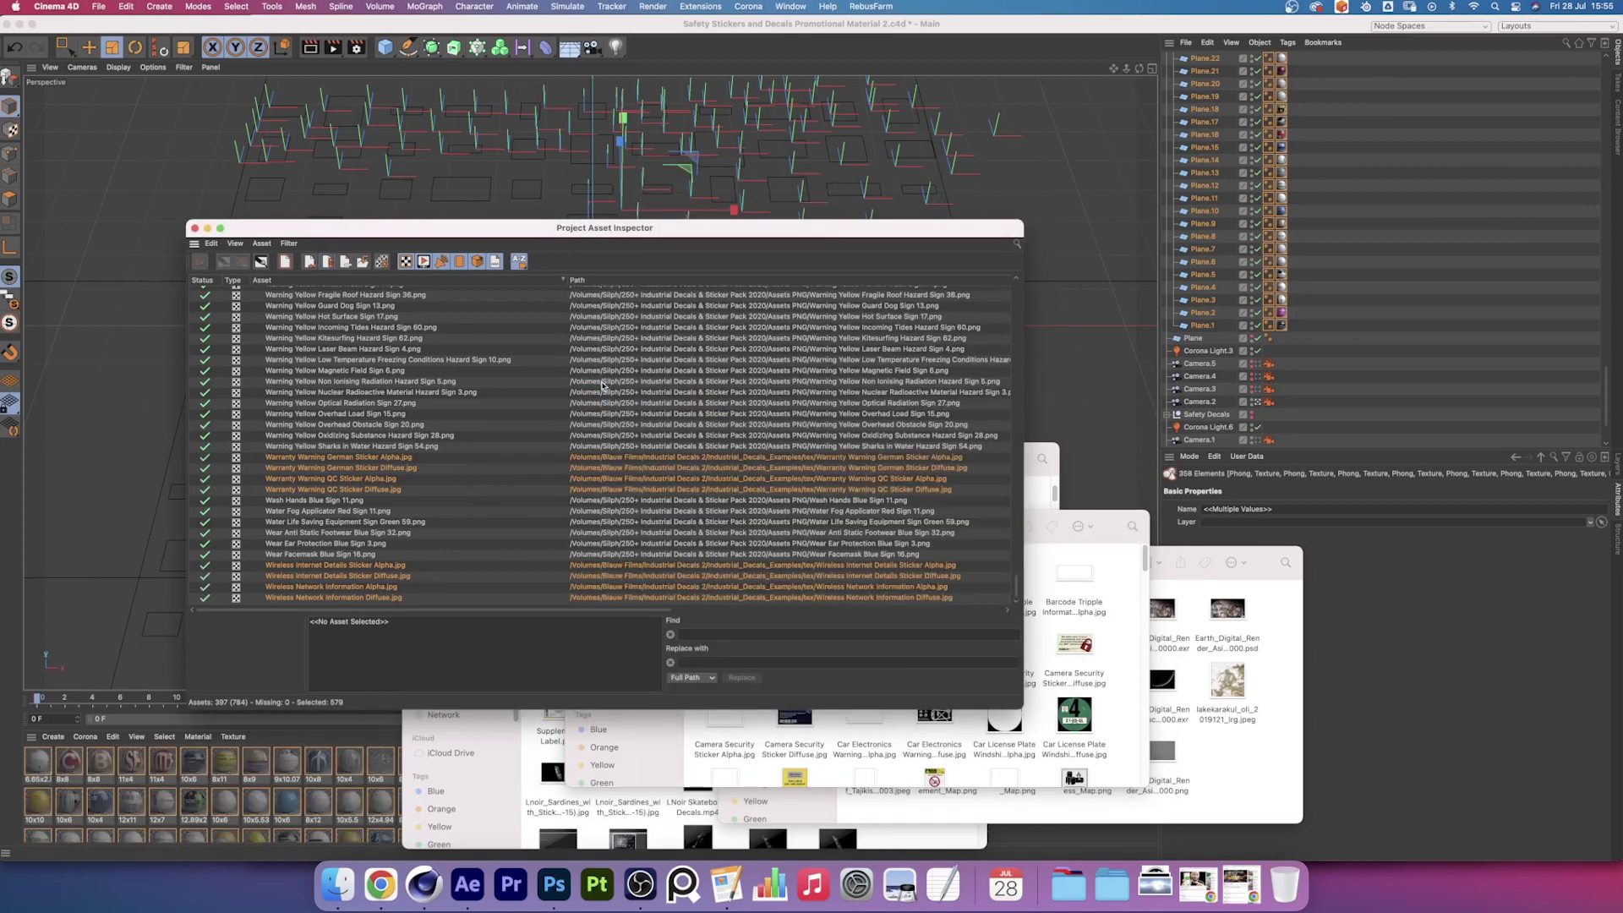
key(super+w)
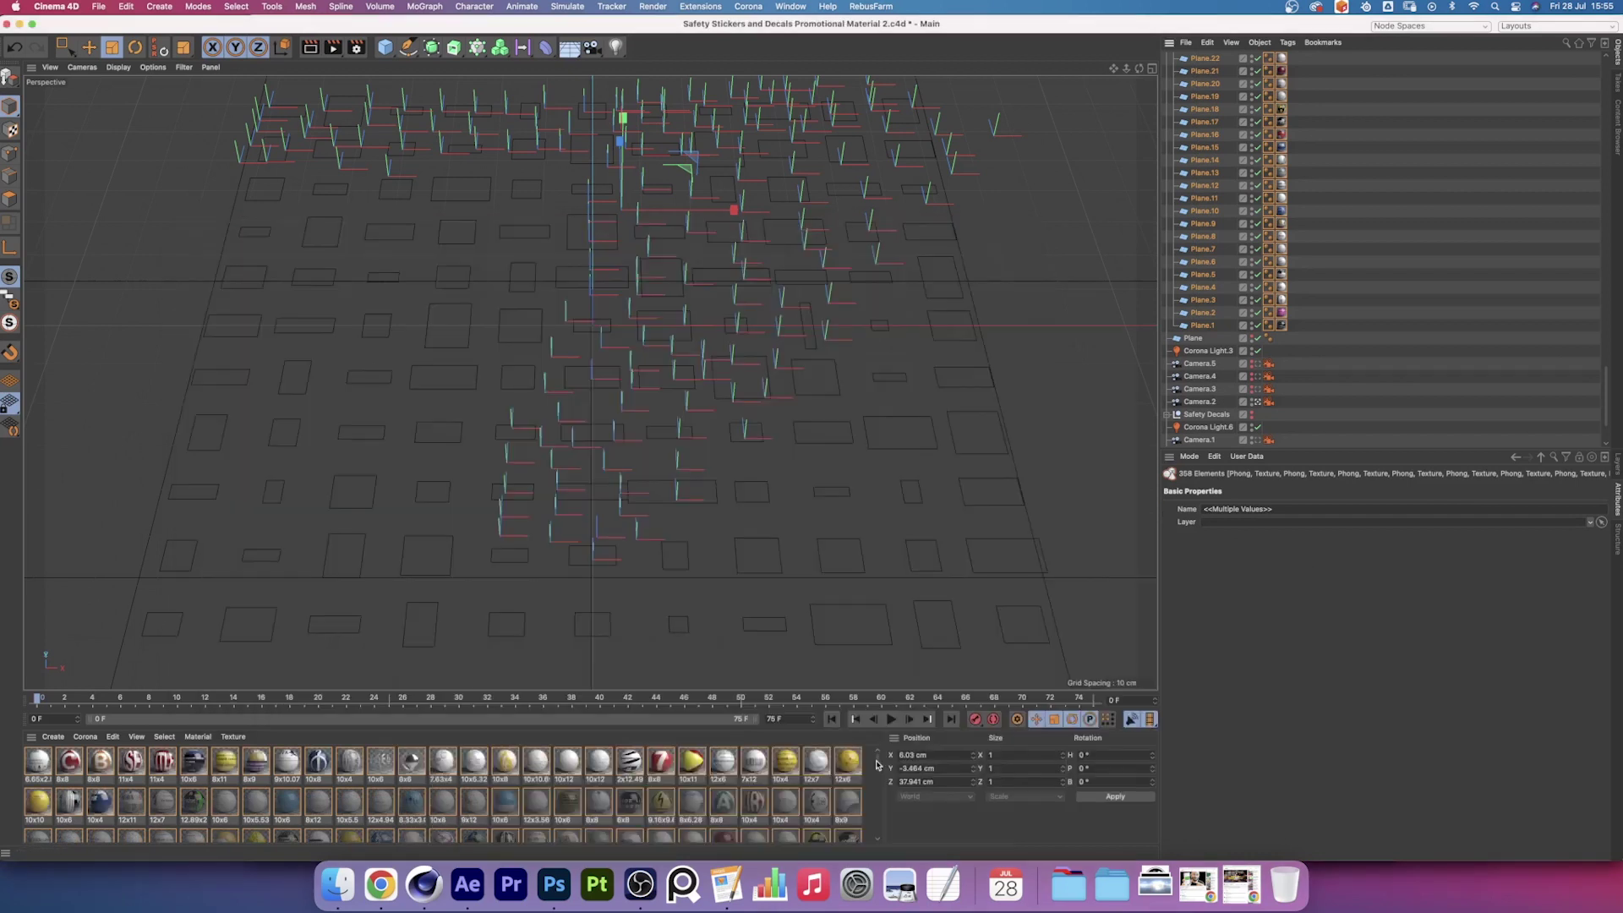
Clear the Plane object selection by clicking empty space in the Object Manager
click(1591, 375)
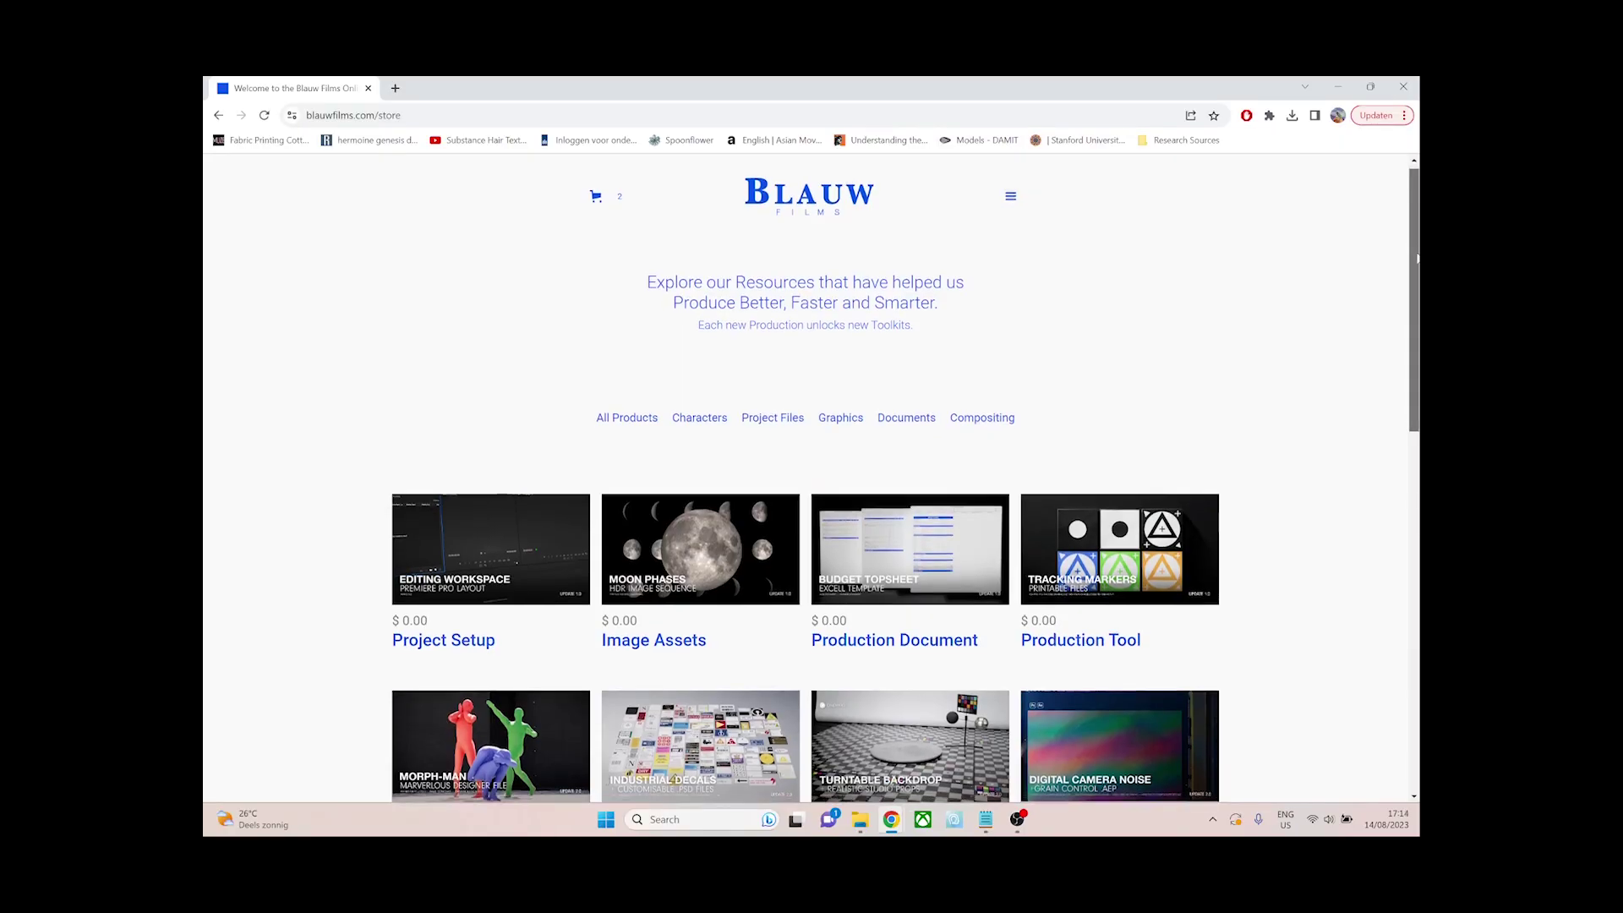
Add Industrial Decals with the 'I'm a student' licence to the cart
scroll(812, 473, down, 3)
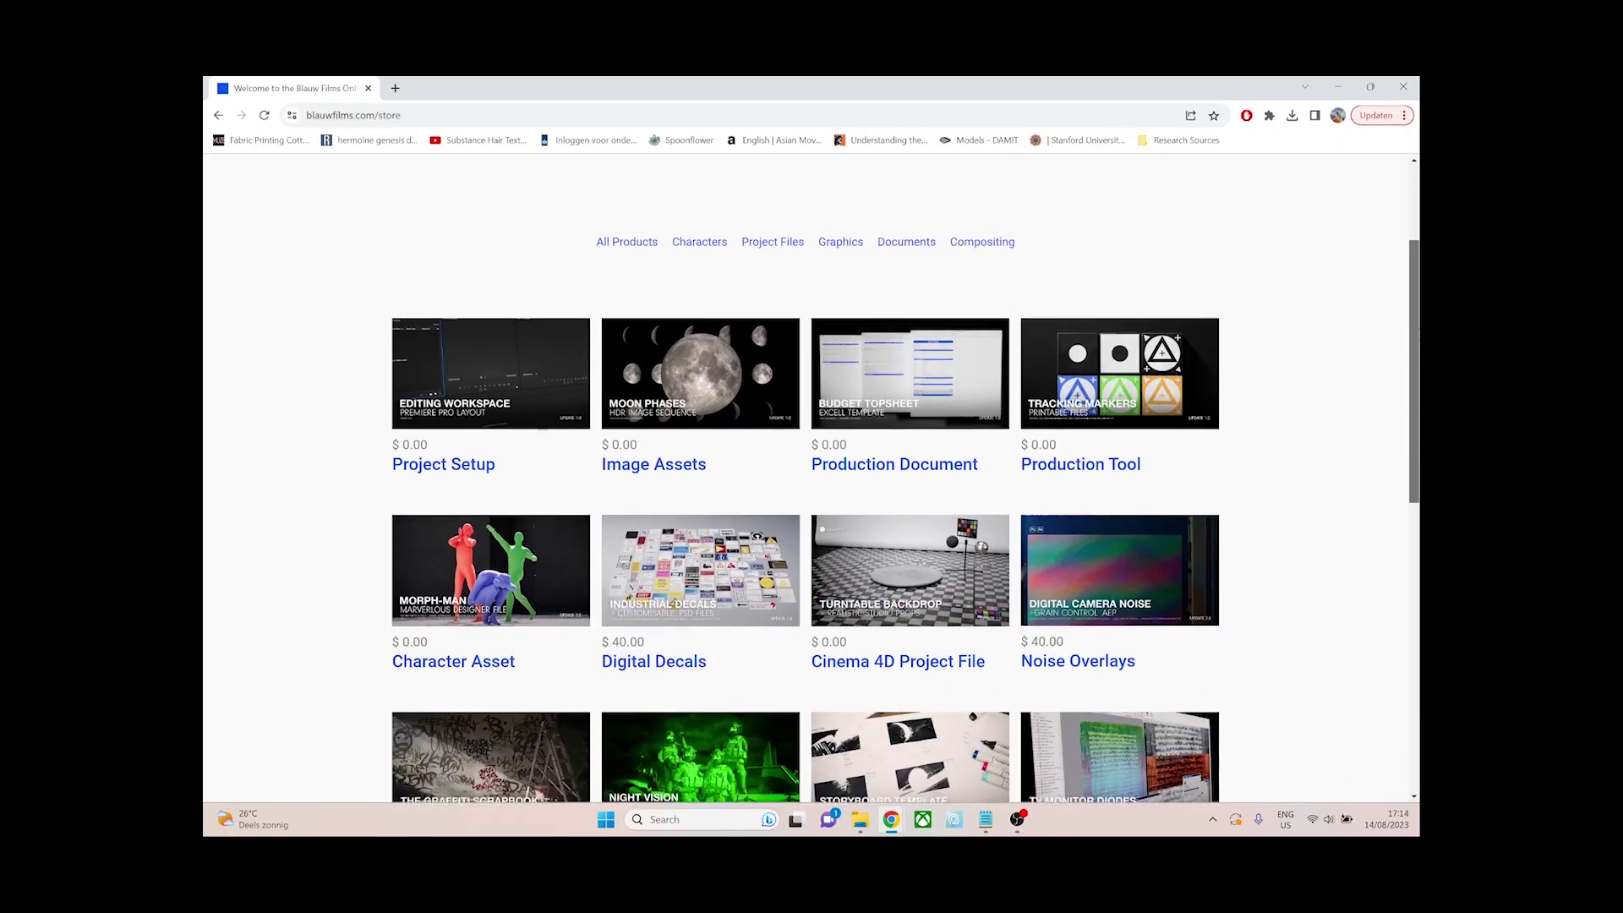
click(662, 418)
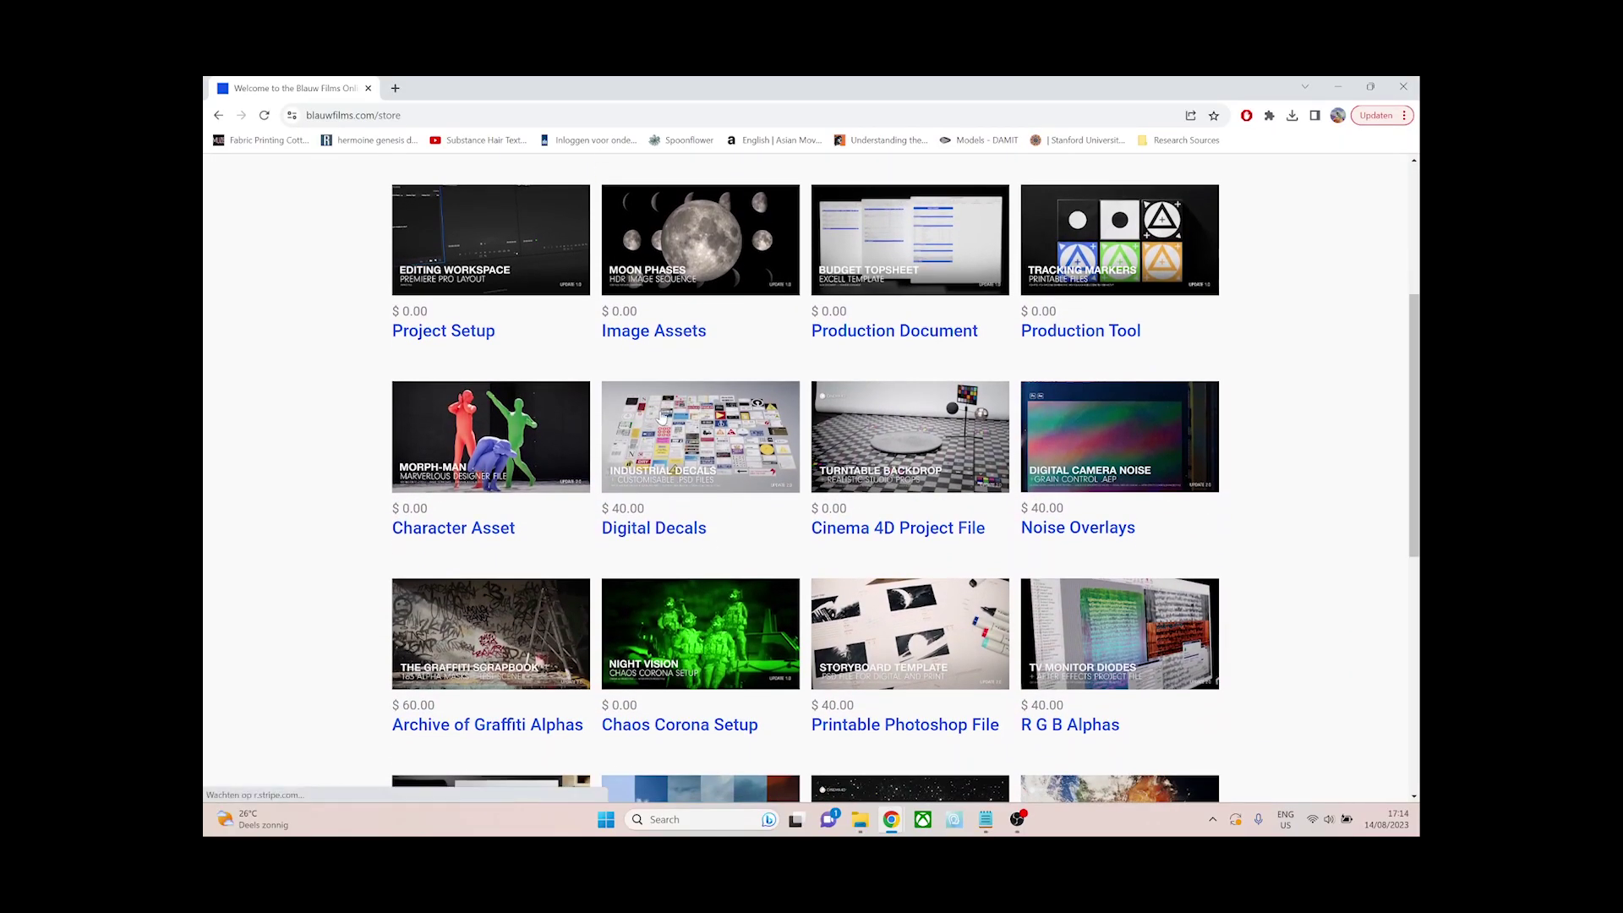
drag(1411, 257, 1410, 297)
scroll(629, 575, down, 3)
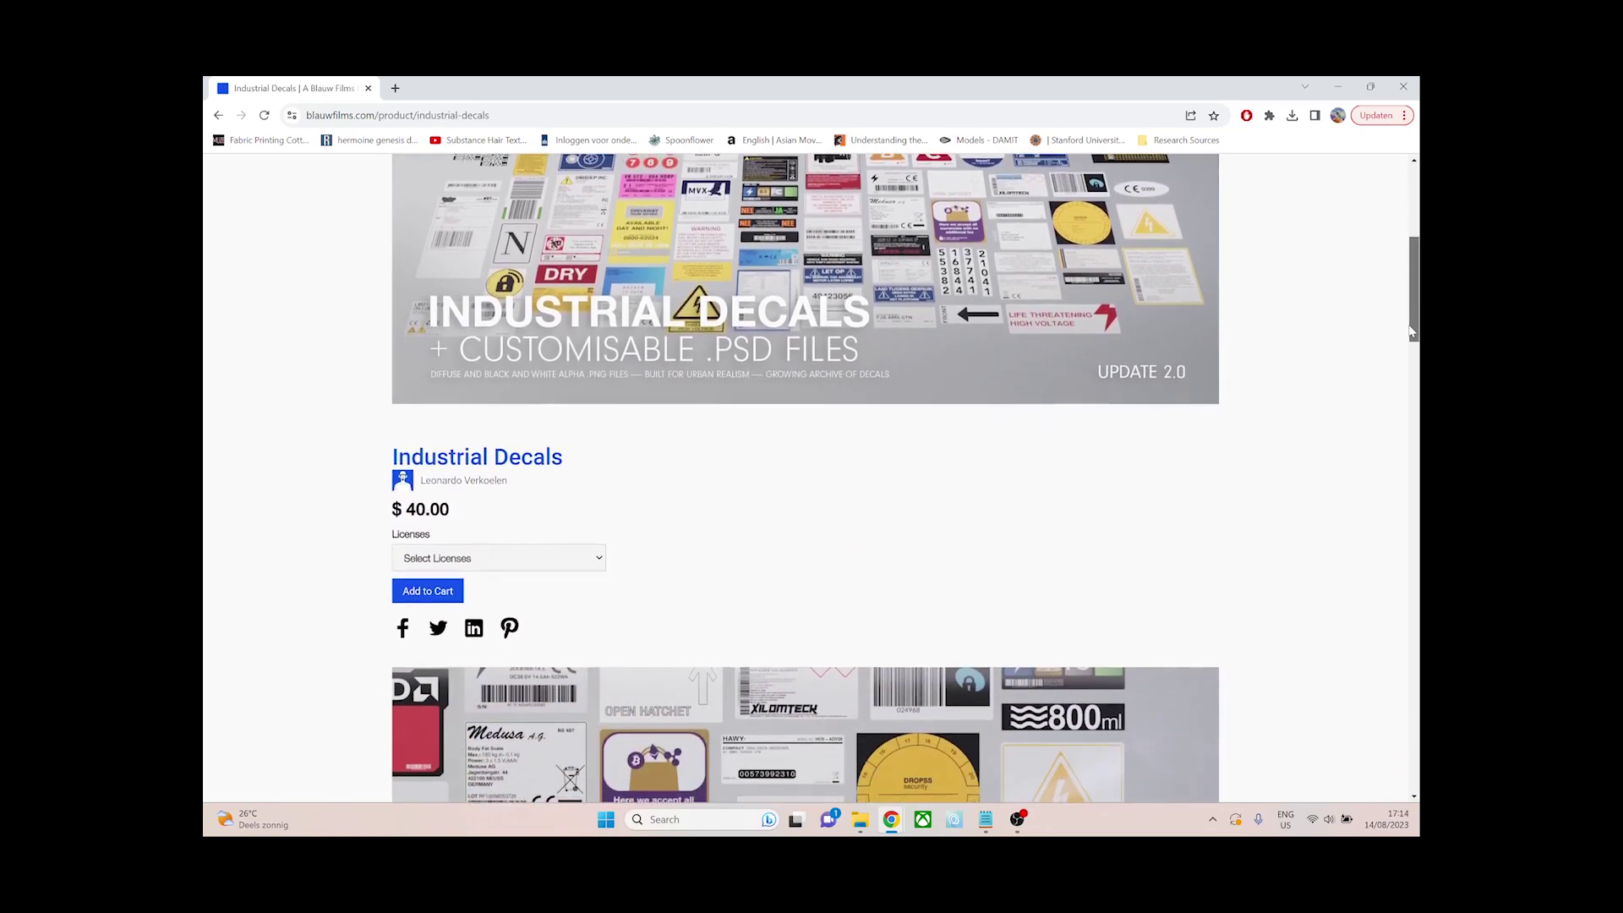
click(506, 556)
click(473, 624)
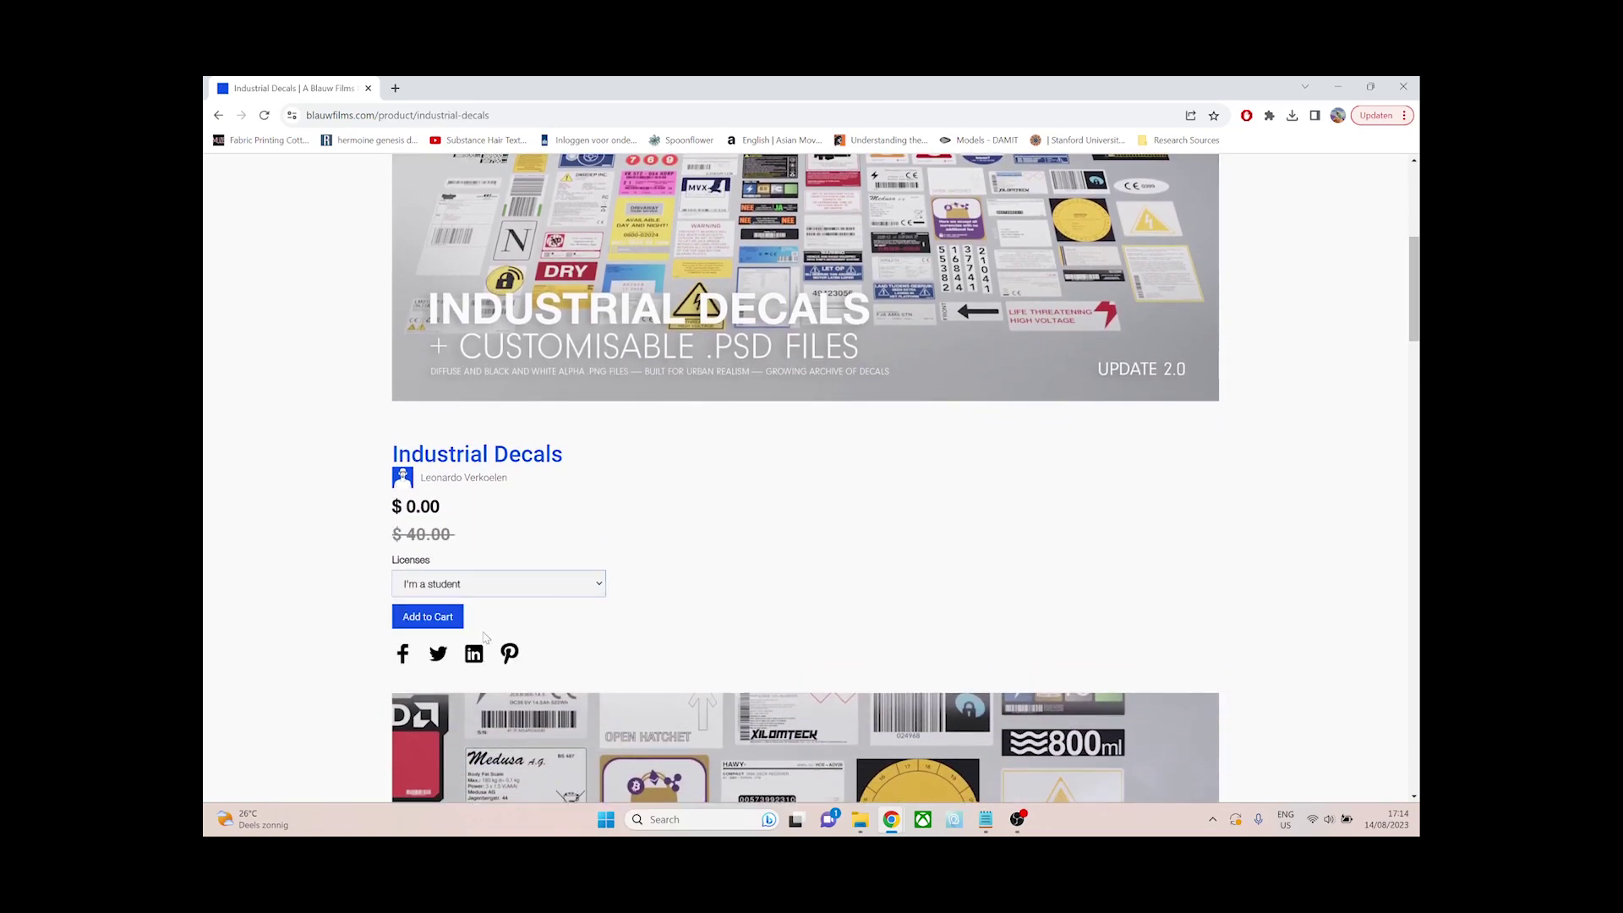
click(426, 618)
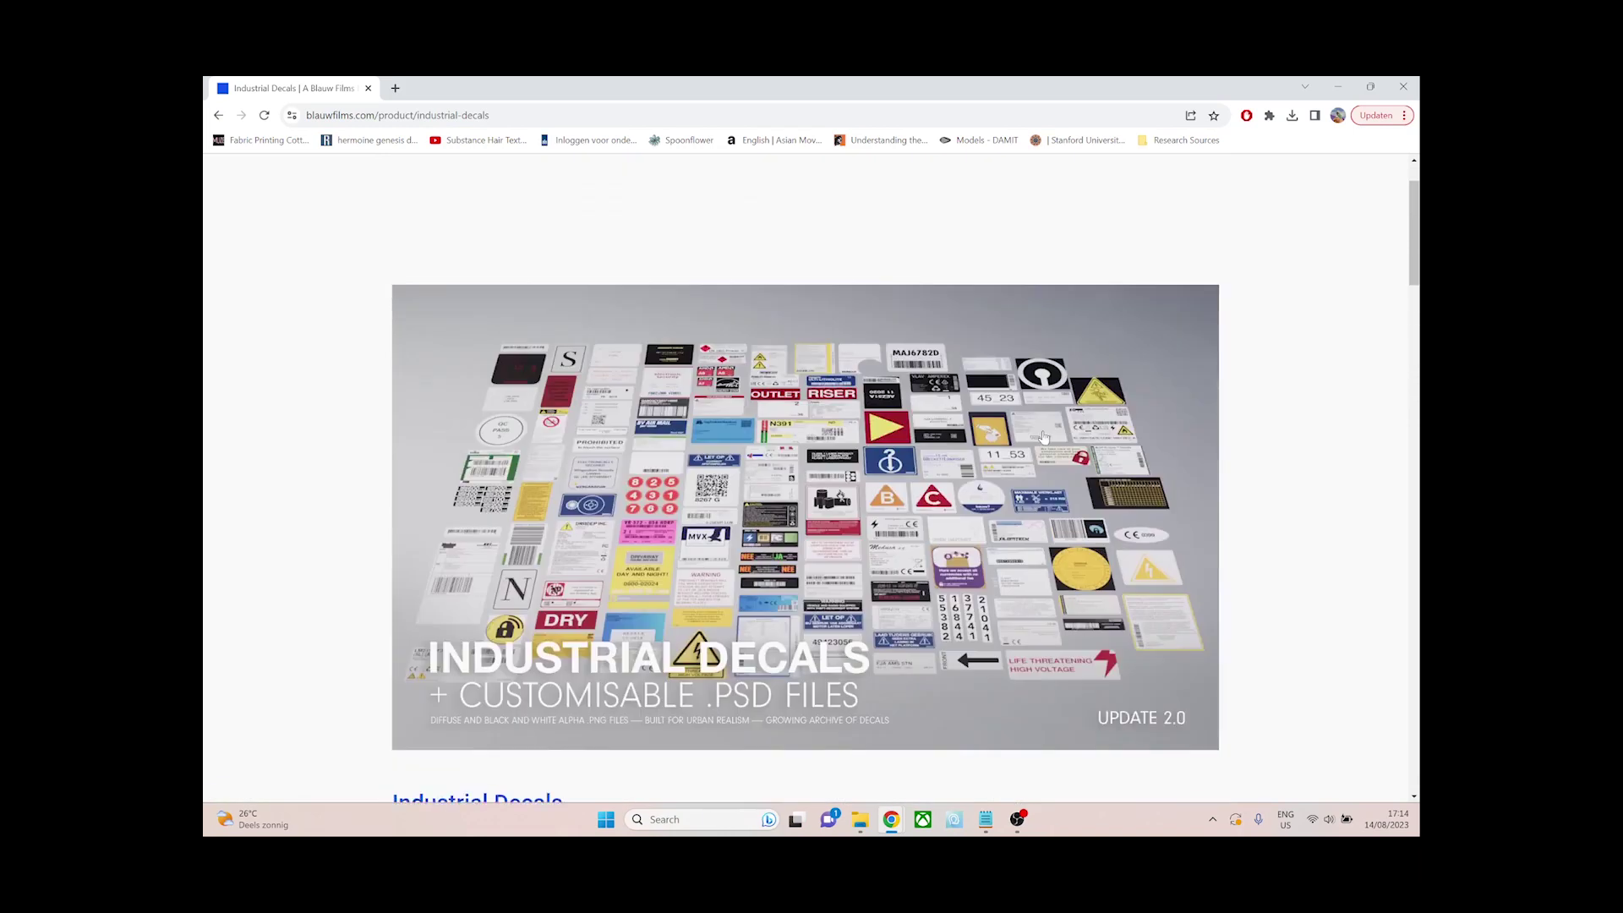
Continue from the cart to the checkout page and review it
click(596, 205)
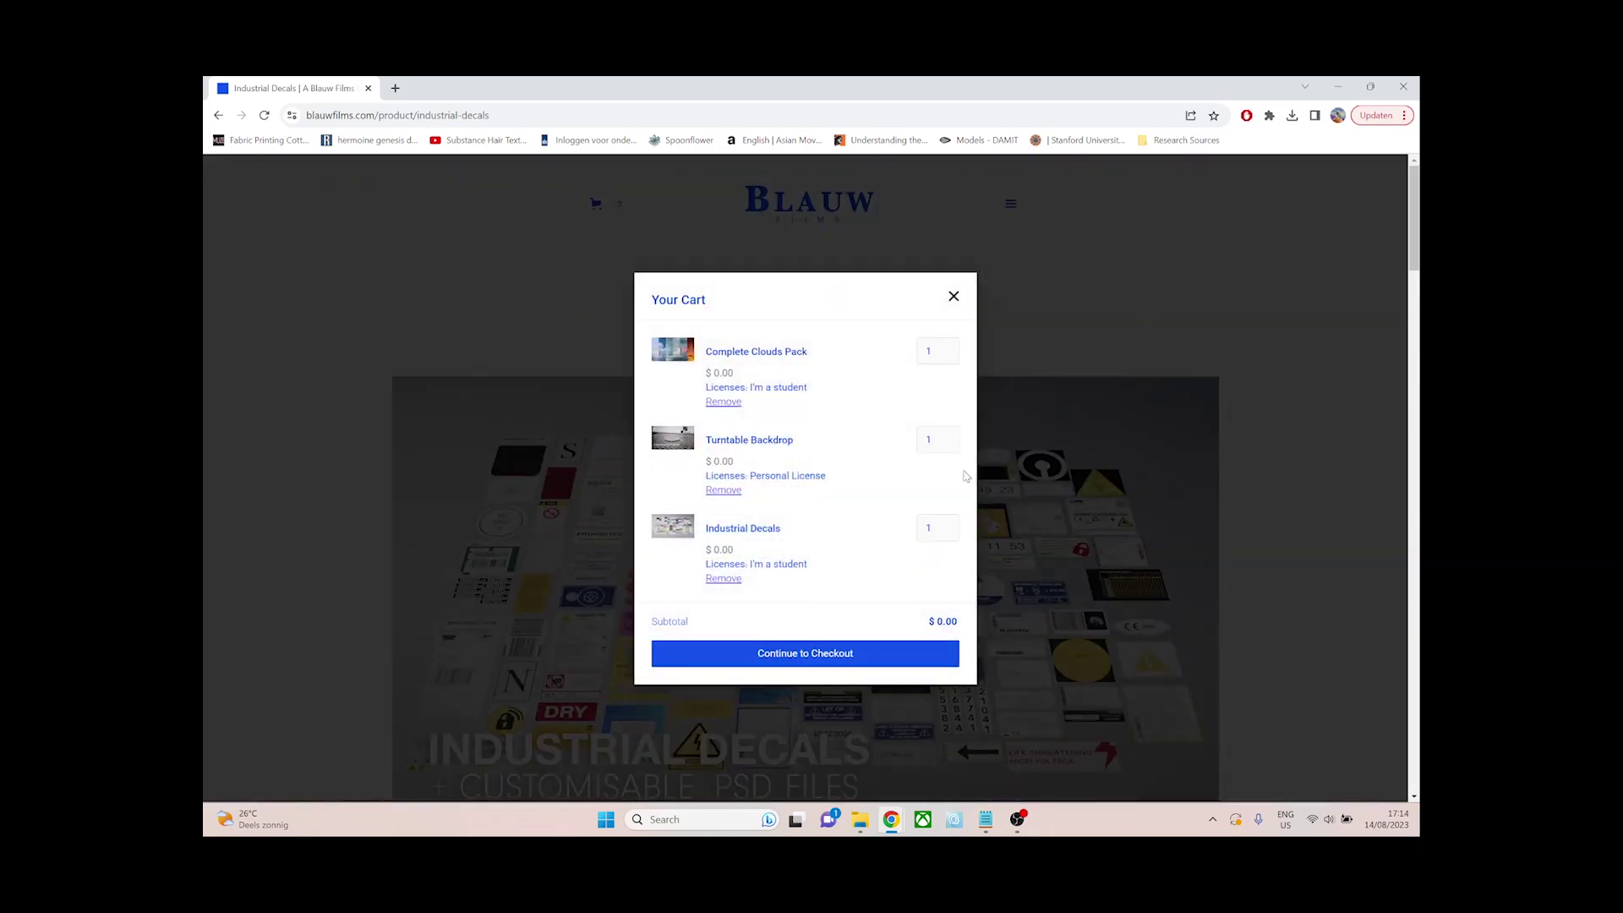
click(899, 660)
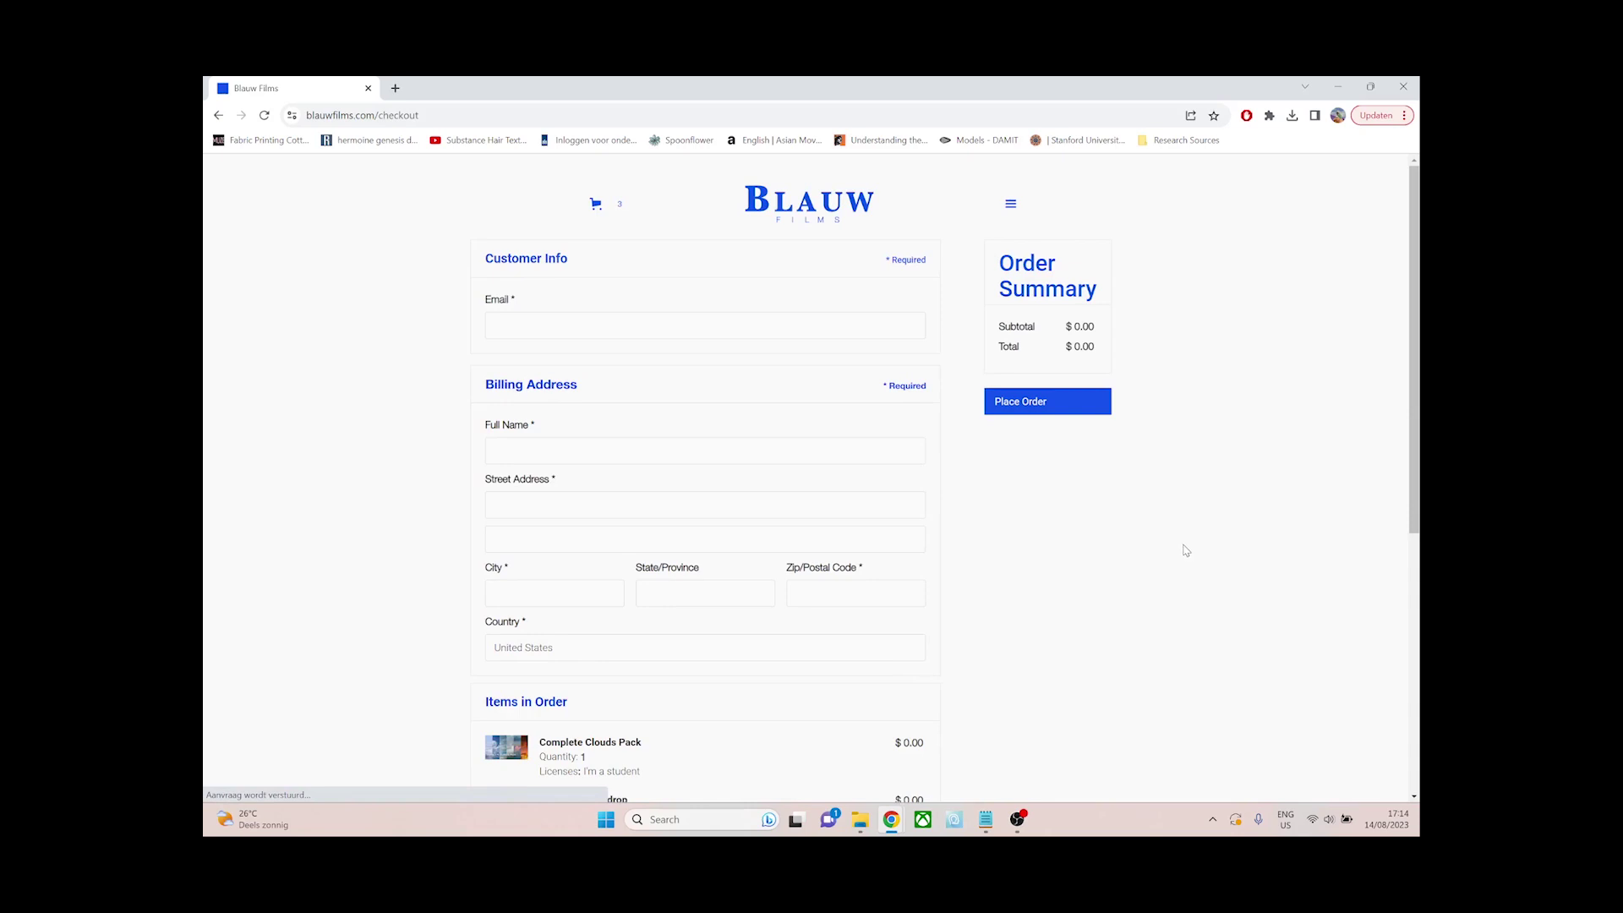
scroll(1181, 547, down, 2)
scroll(1181, 542, down, 2)
scroll(1181, 542, up, 4)
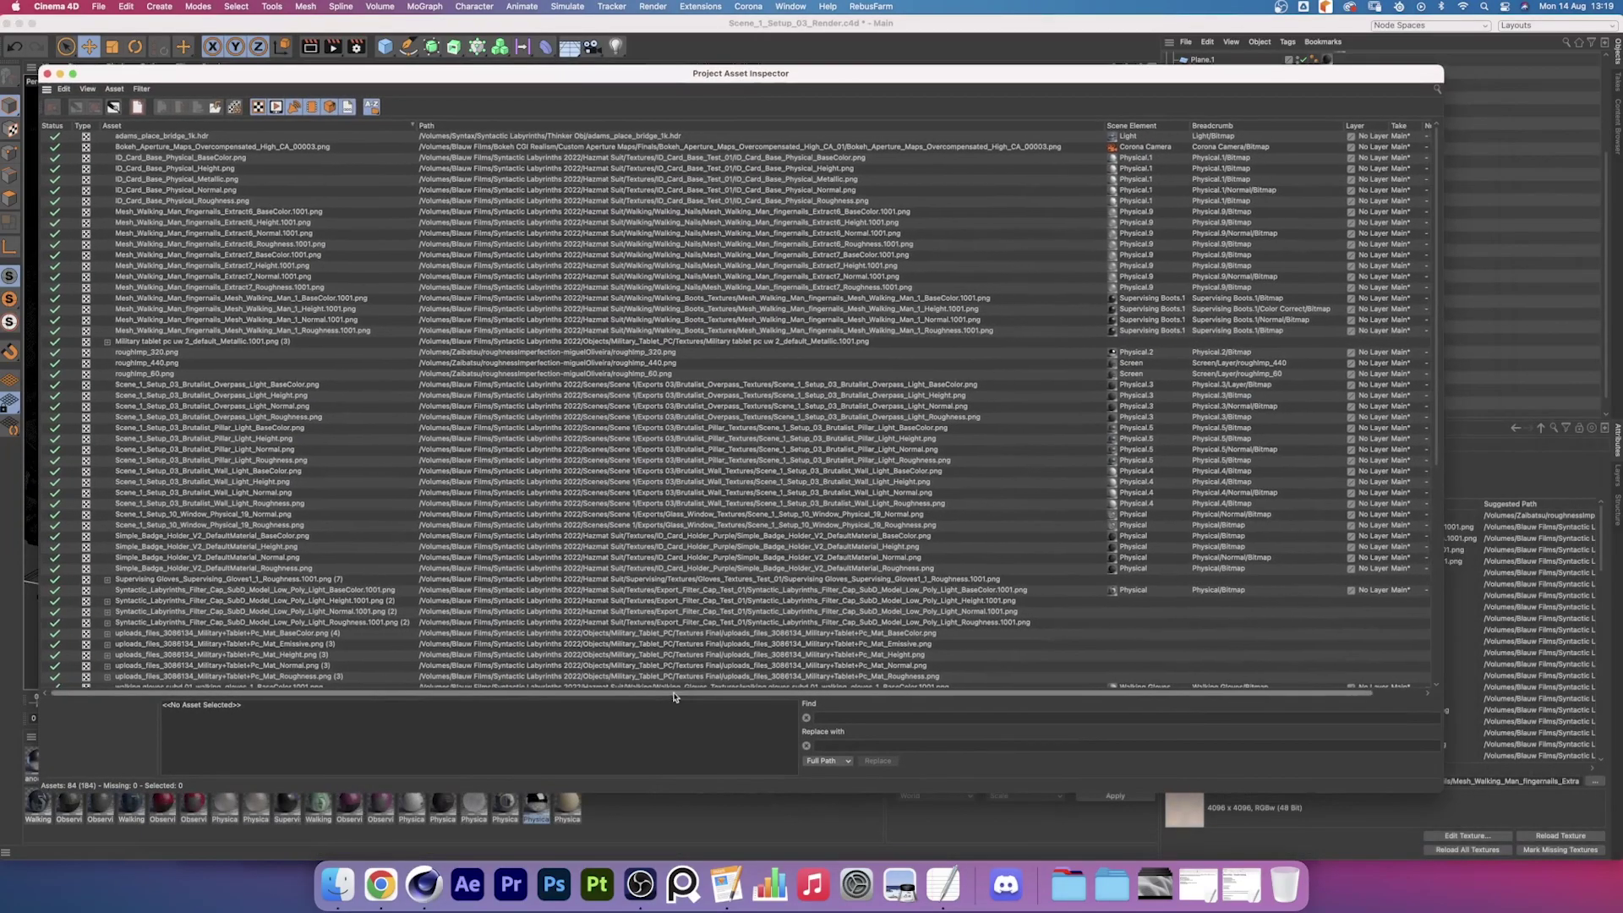
Scroll the enlarged Project Asset Inspector table sideways to see the texture paths
scroll(673, 697, right, 3)
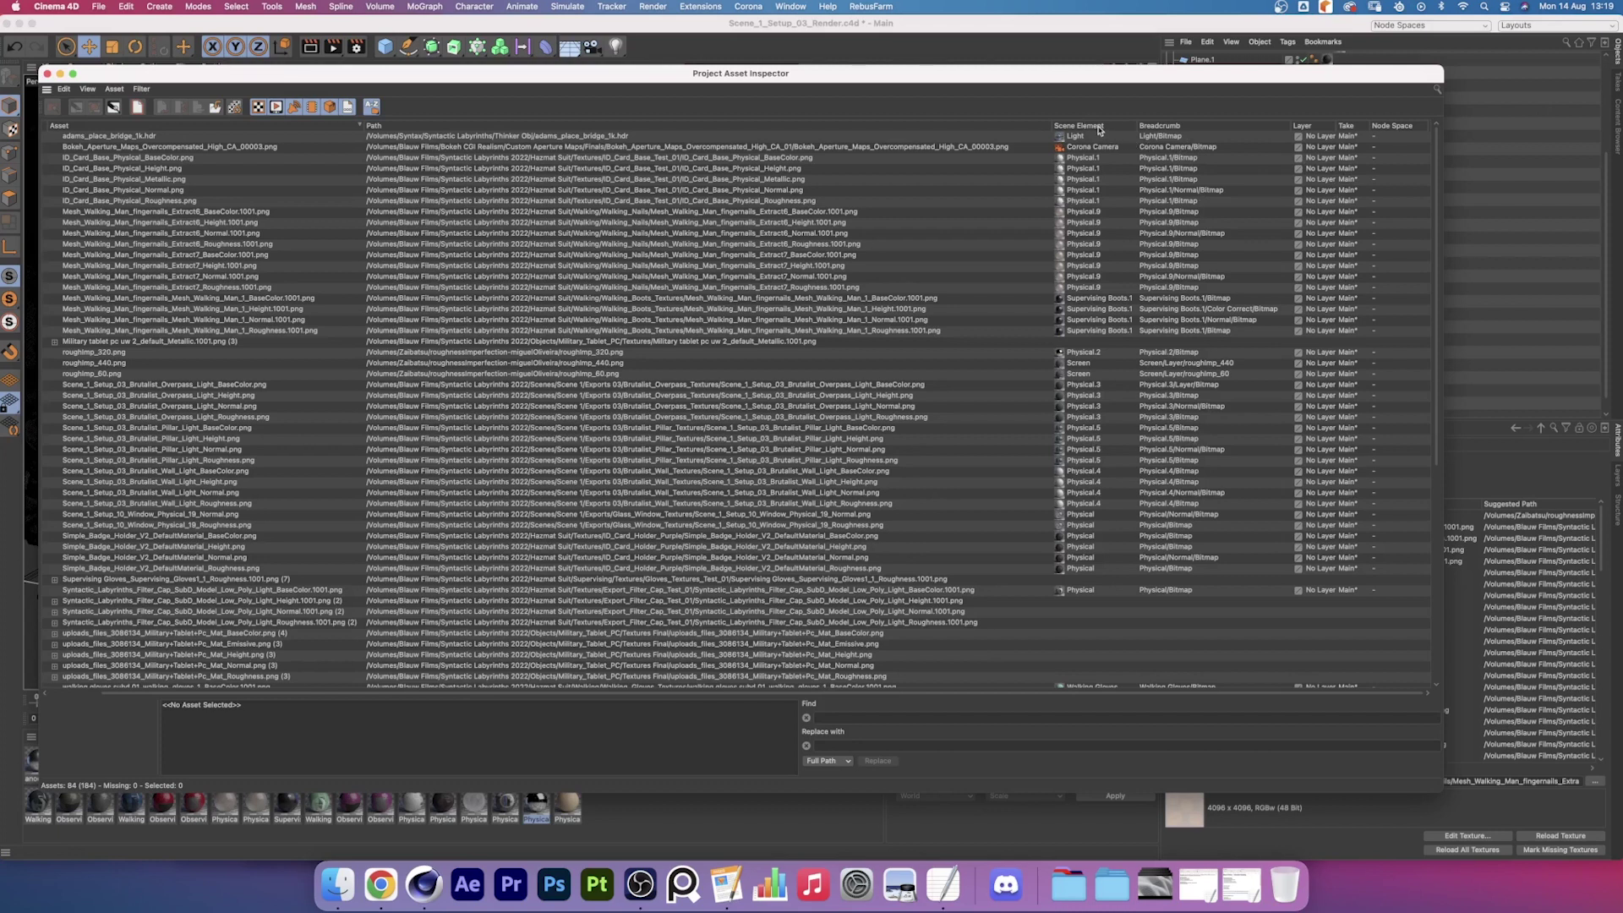
Reorder the inspector columns so Scene Element sits right after Asset
drag(541, 127, 399, 134)
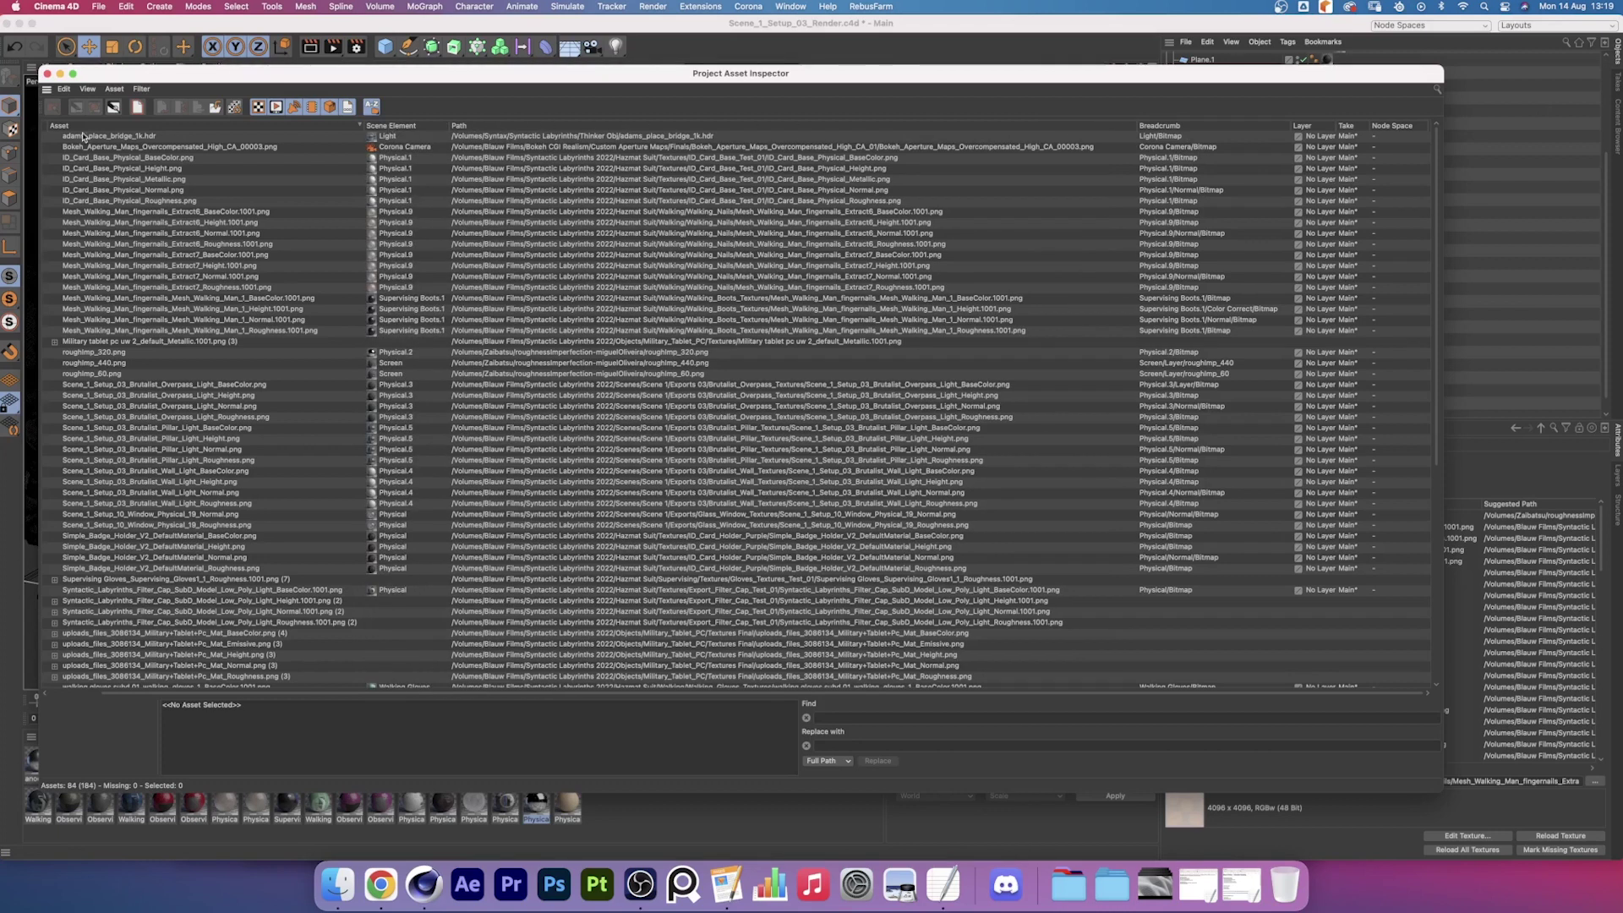
drag(71, 128, 490, 129)
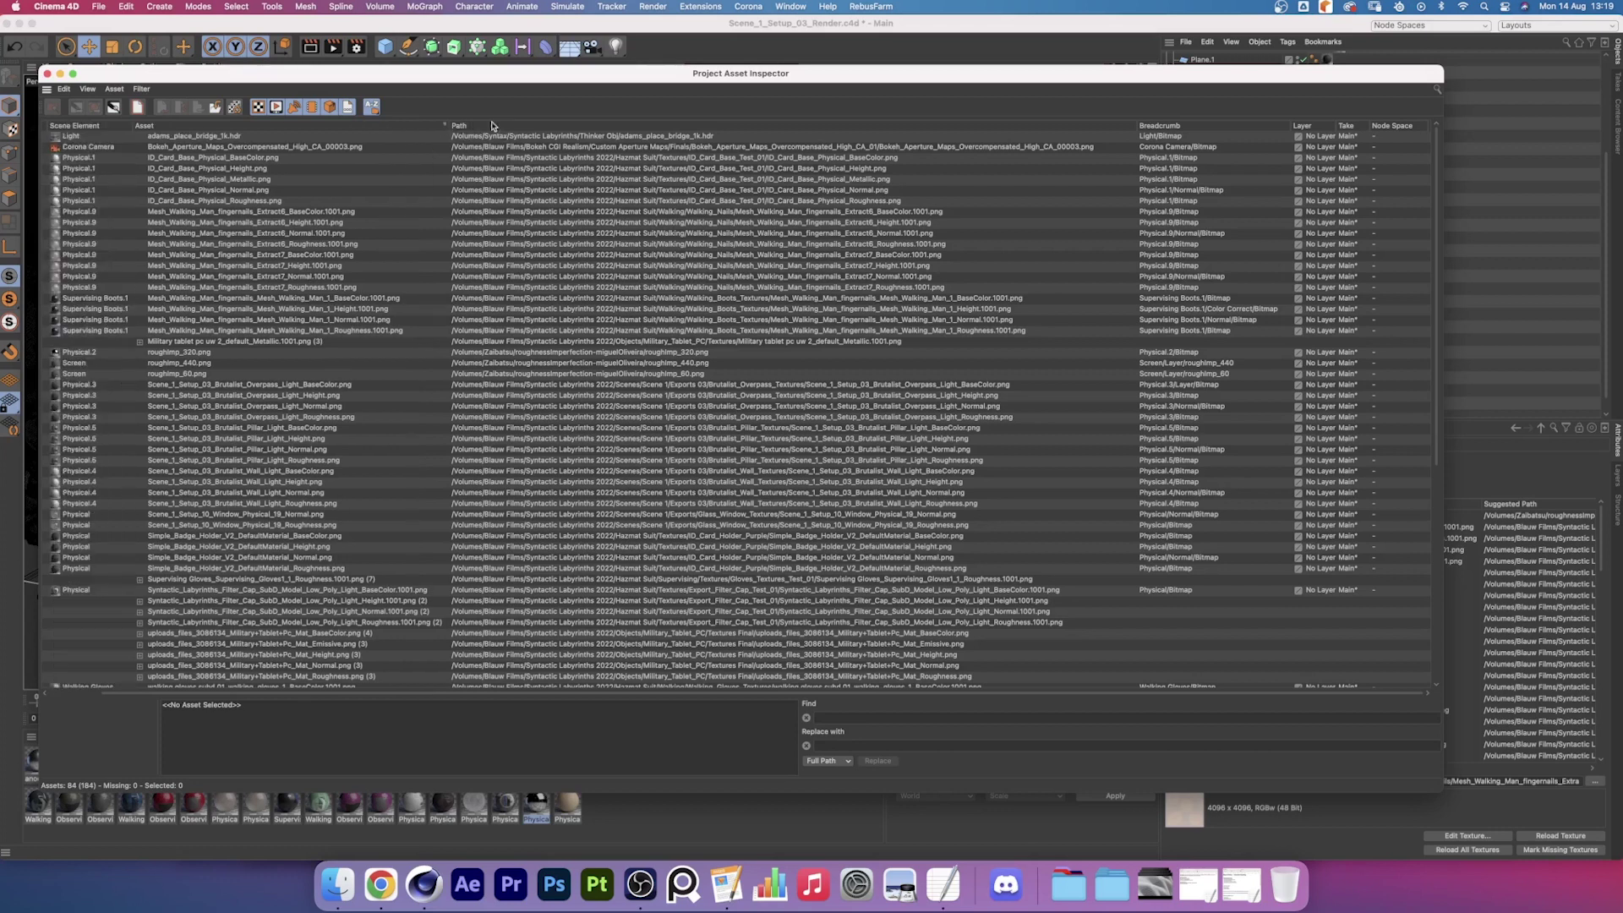
drag(75, 127, 433, 132)
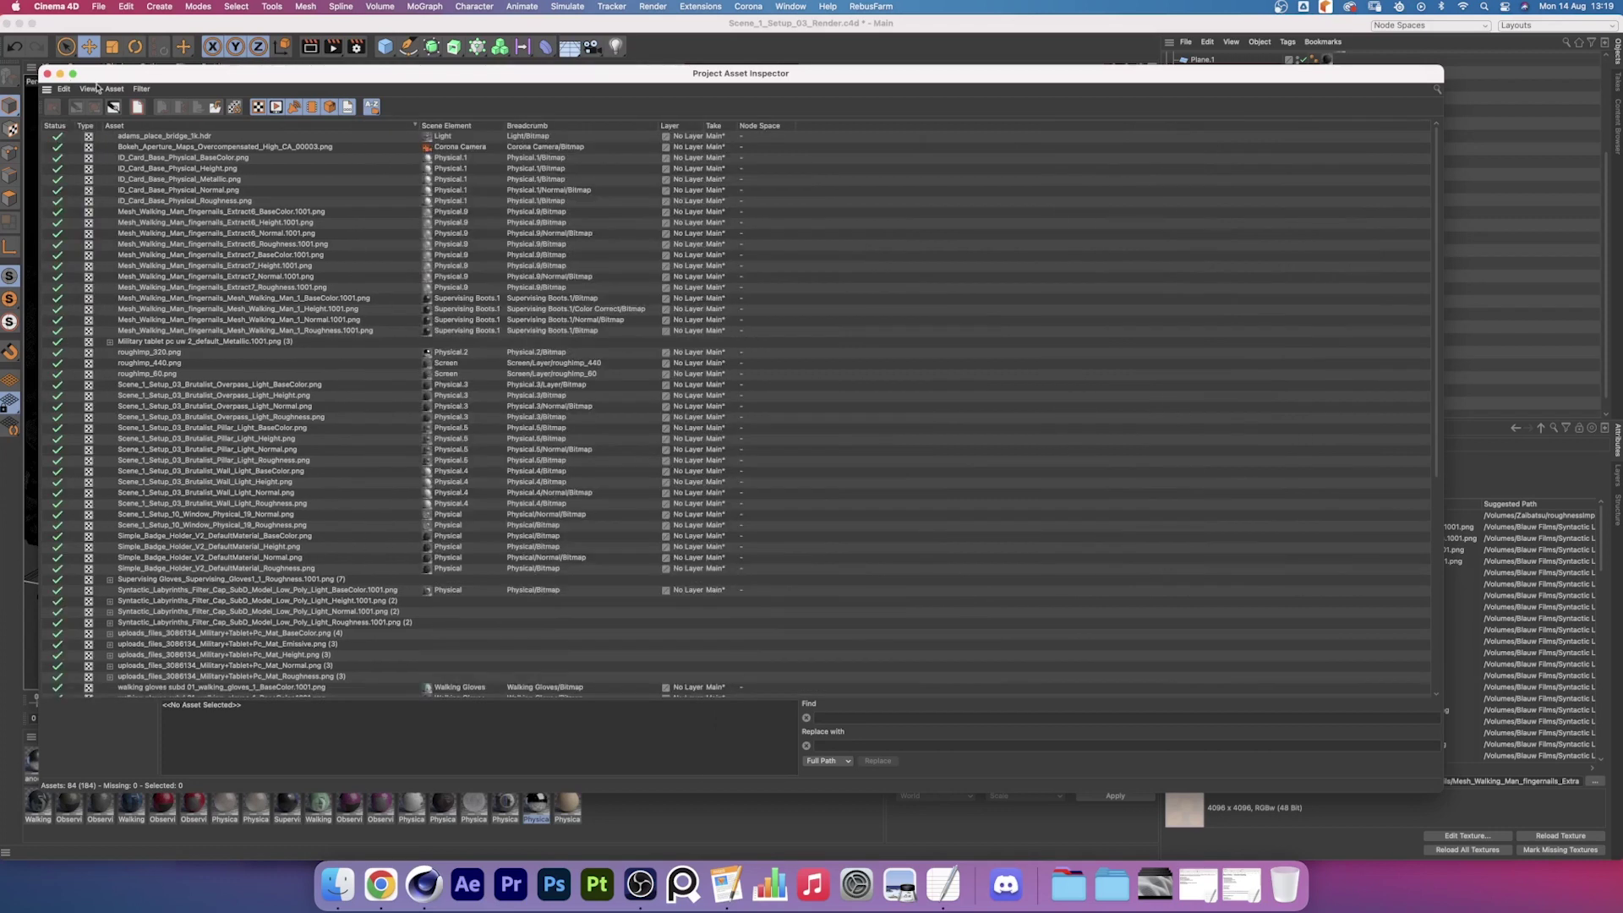
Show the Path column again and add a File Size column to the inspector
click(87, 89)
click(100, 153)
click(87, 89)
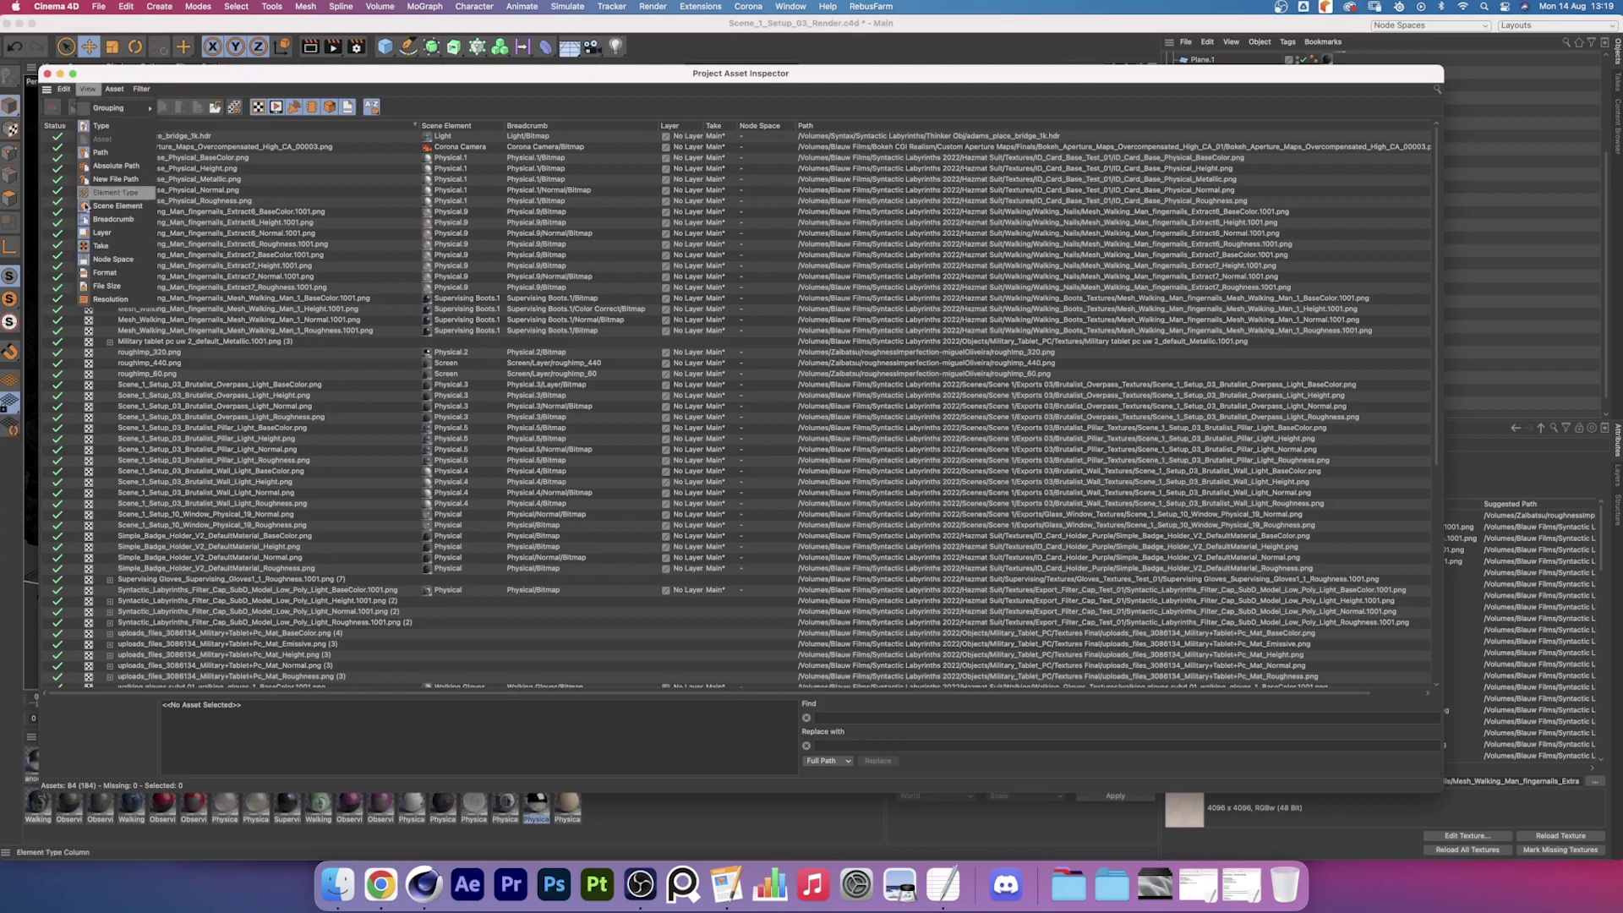
click(91, 286)
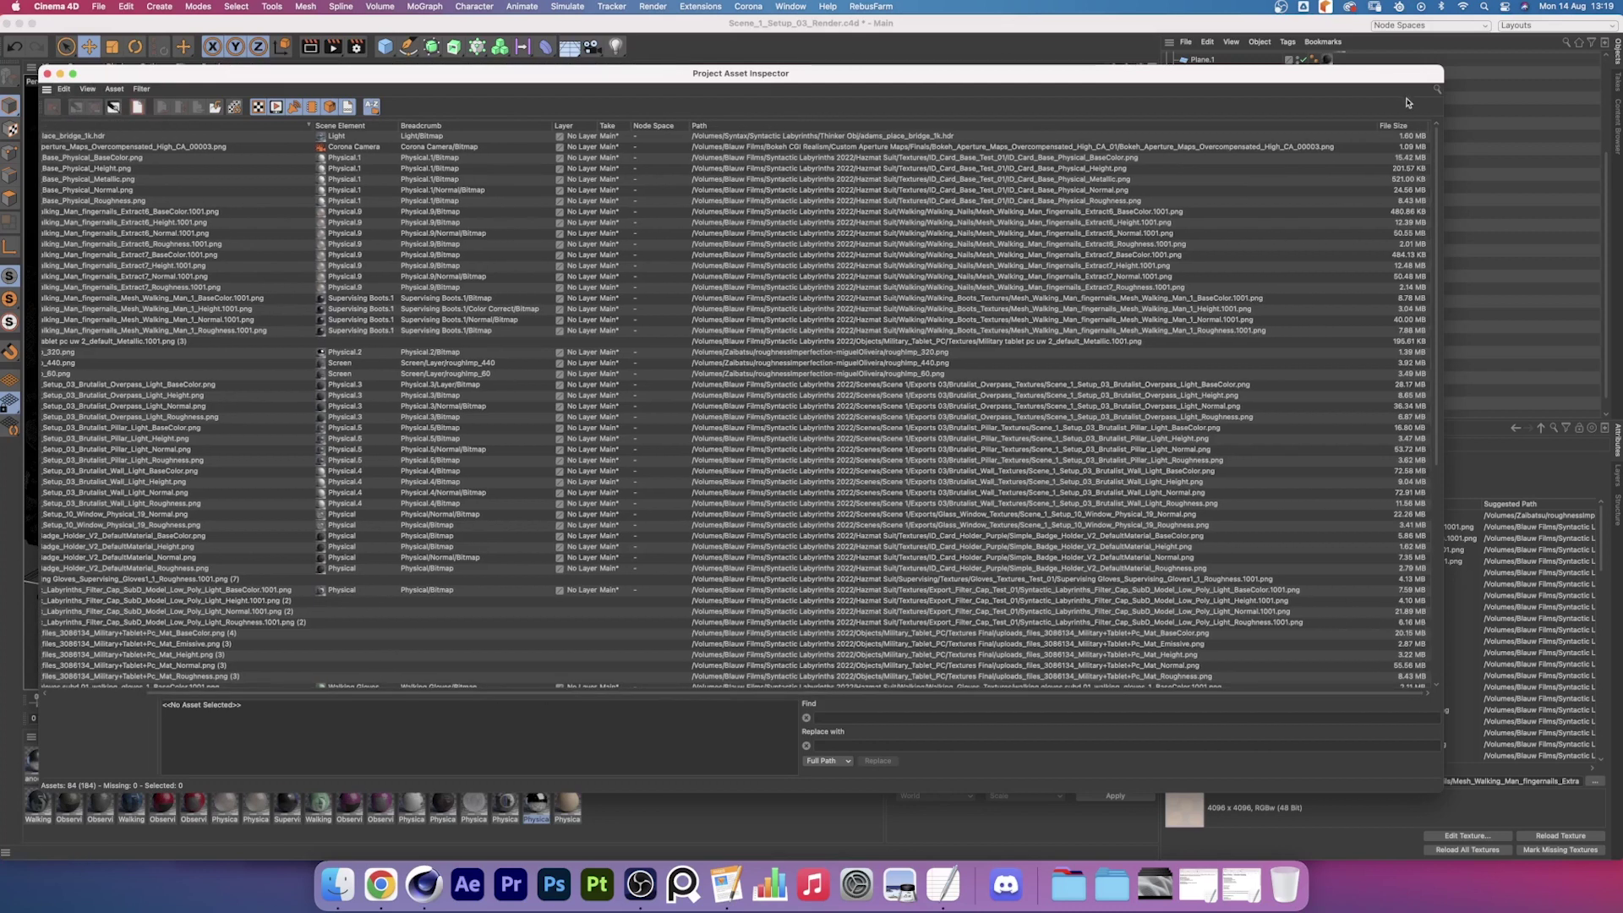
click(87, 88)
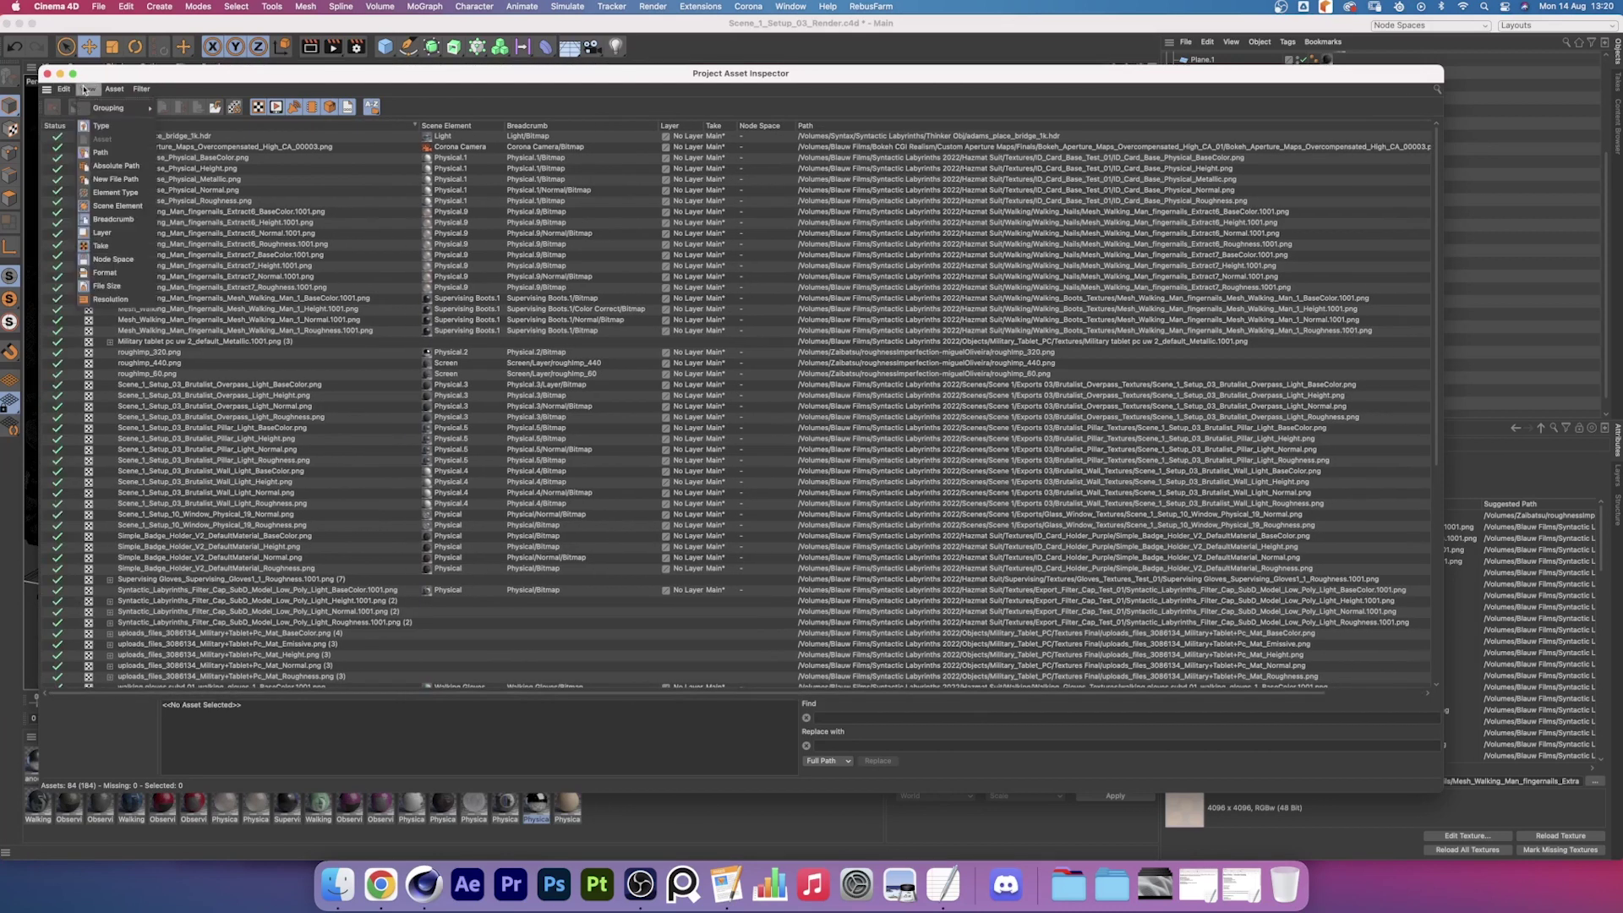
click(101, 169)
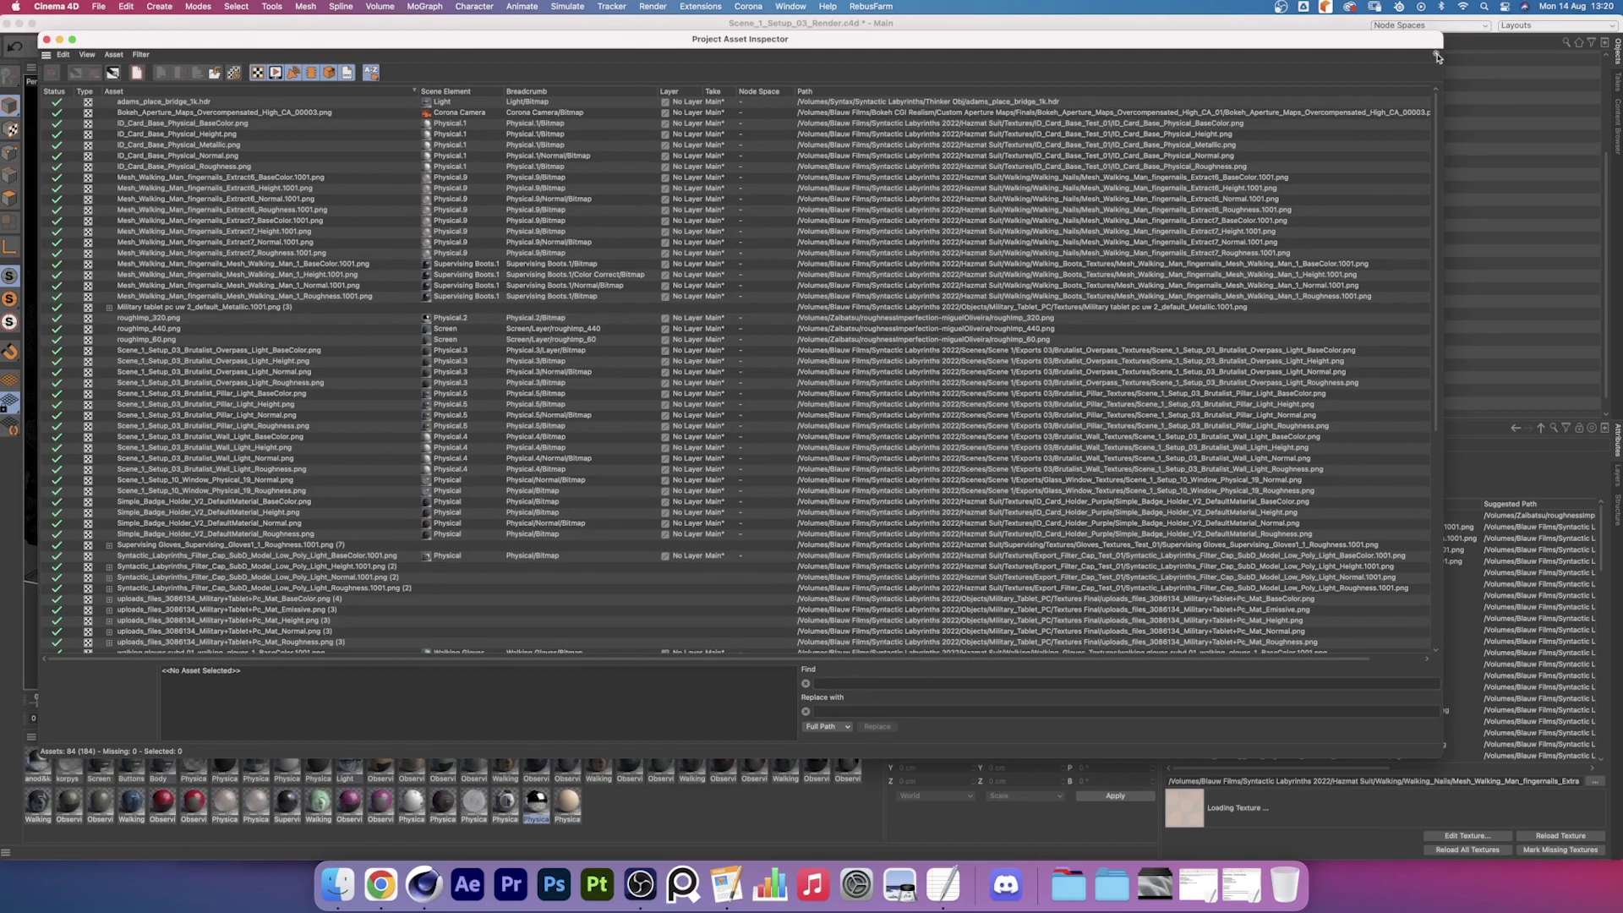
Turn on the asset search filter and search for 'roughness'
click(1437, 56)
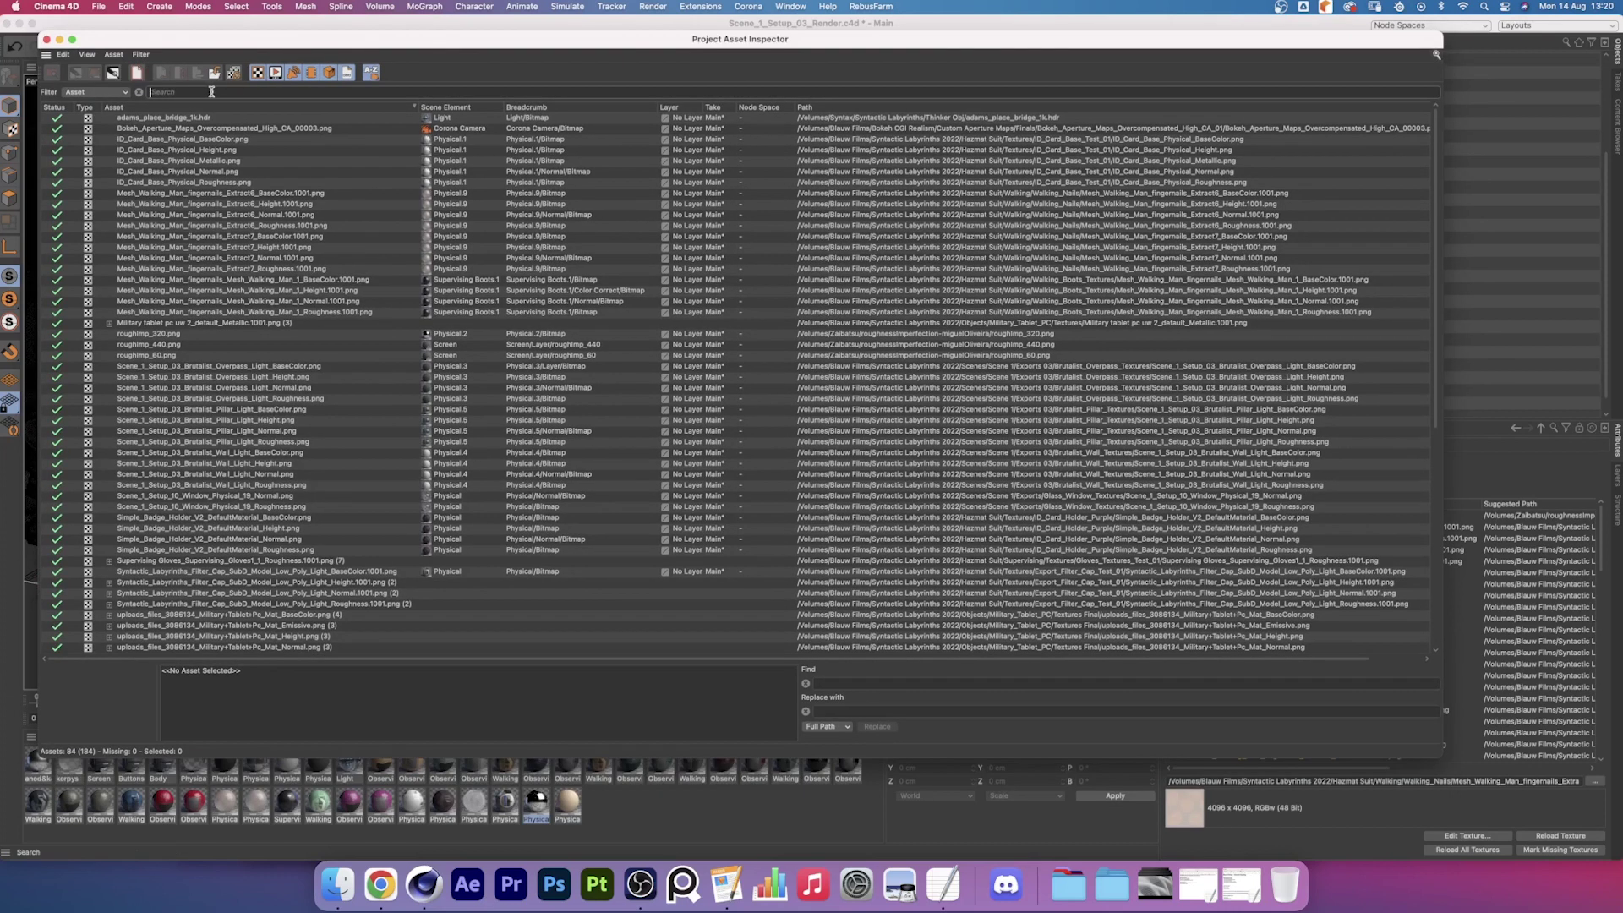
text(i)
text(ou)
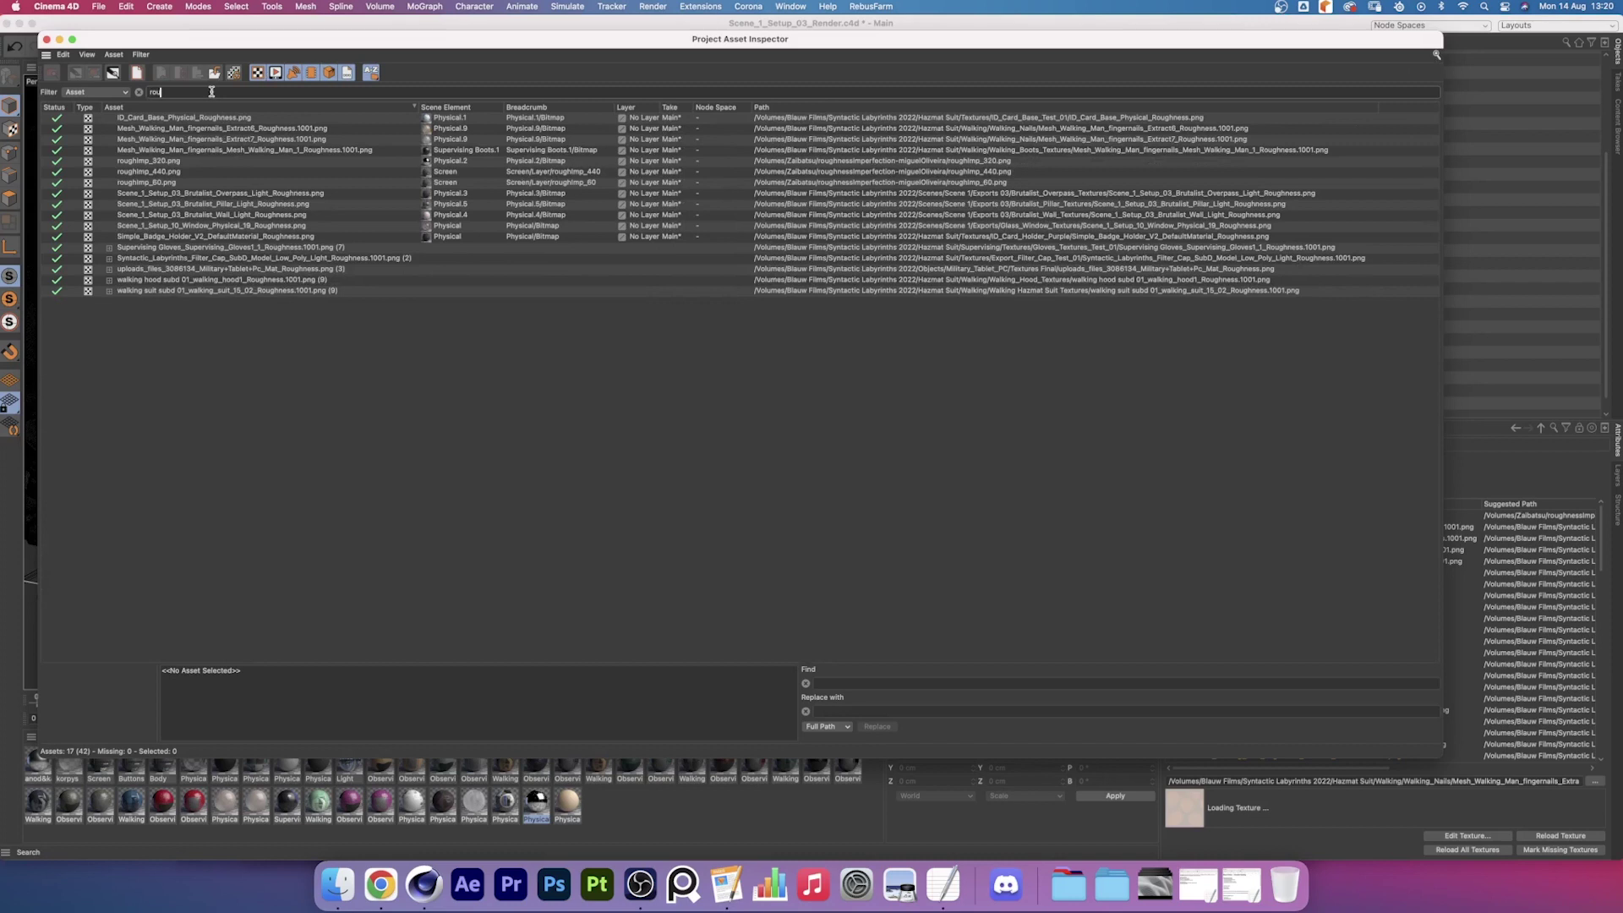
text(ghness)
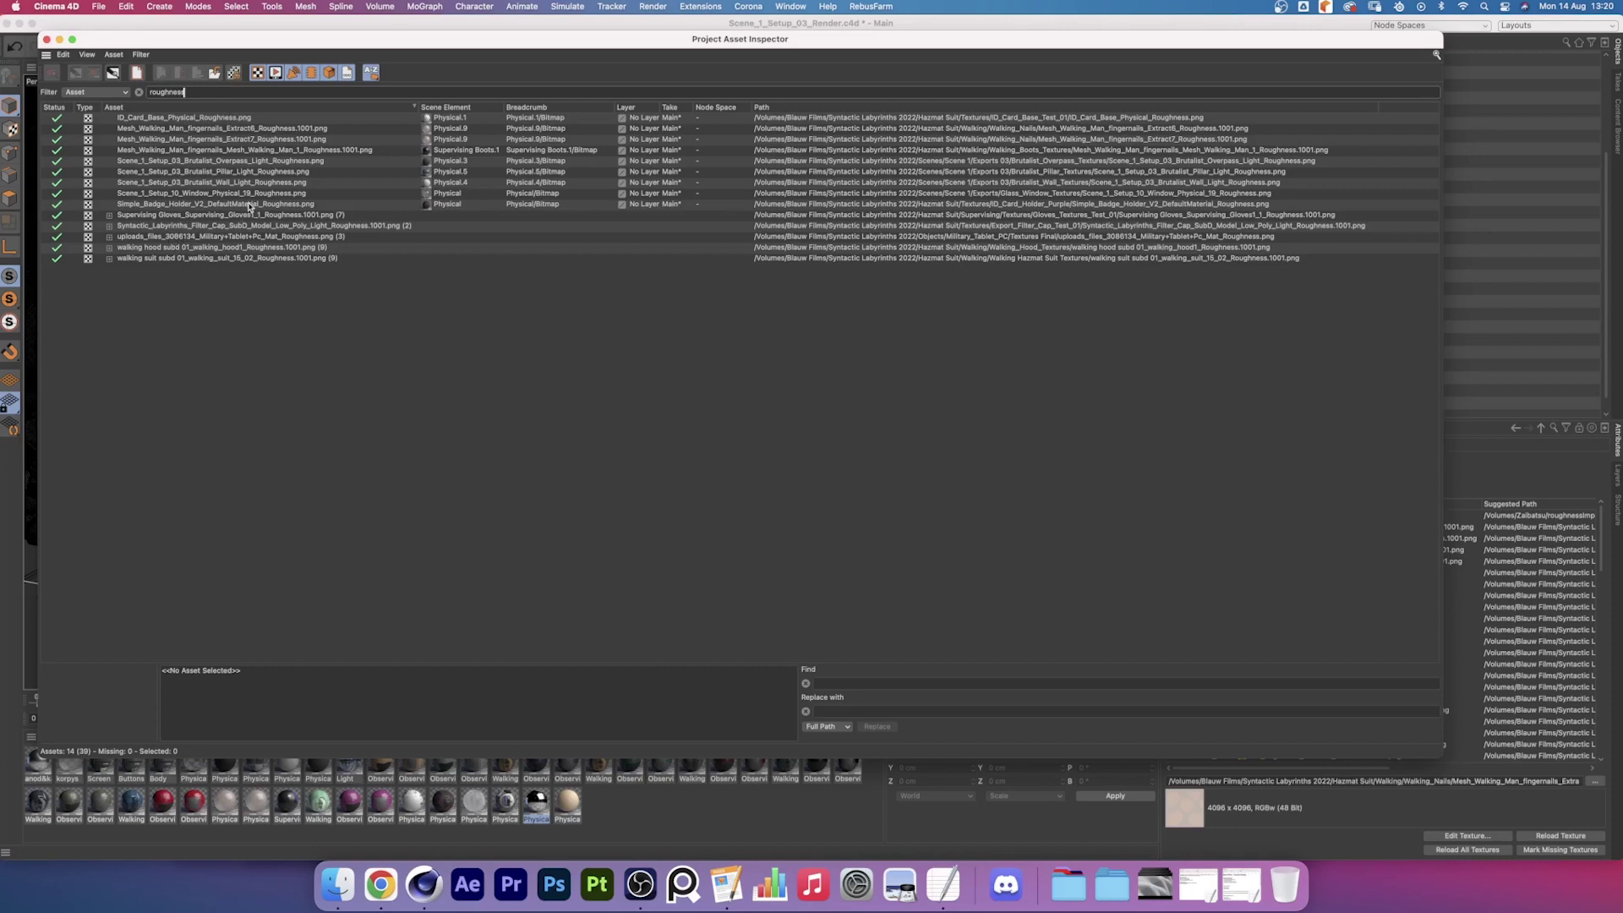
Expand the Supervising Gloves roughness row to list its seven texture entries
click(110, 214)
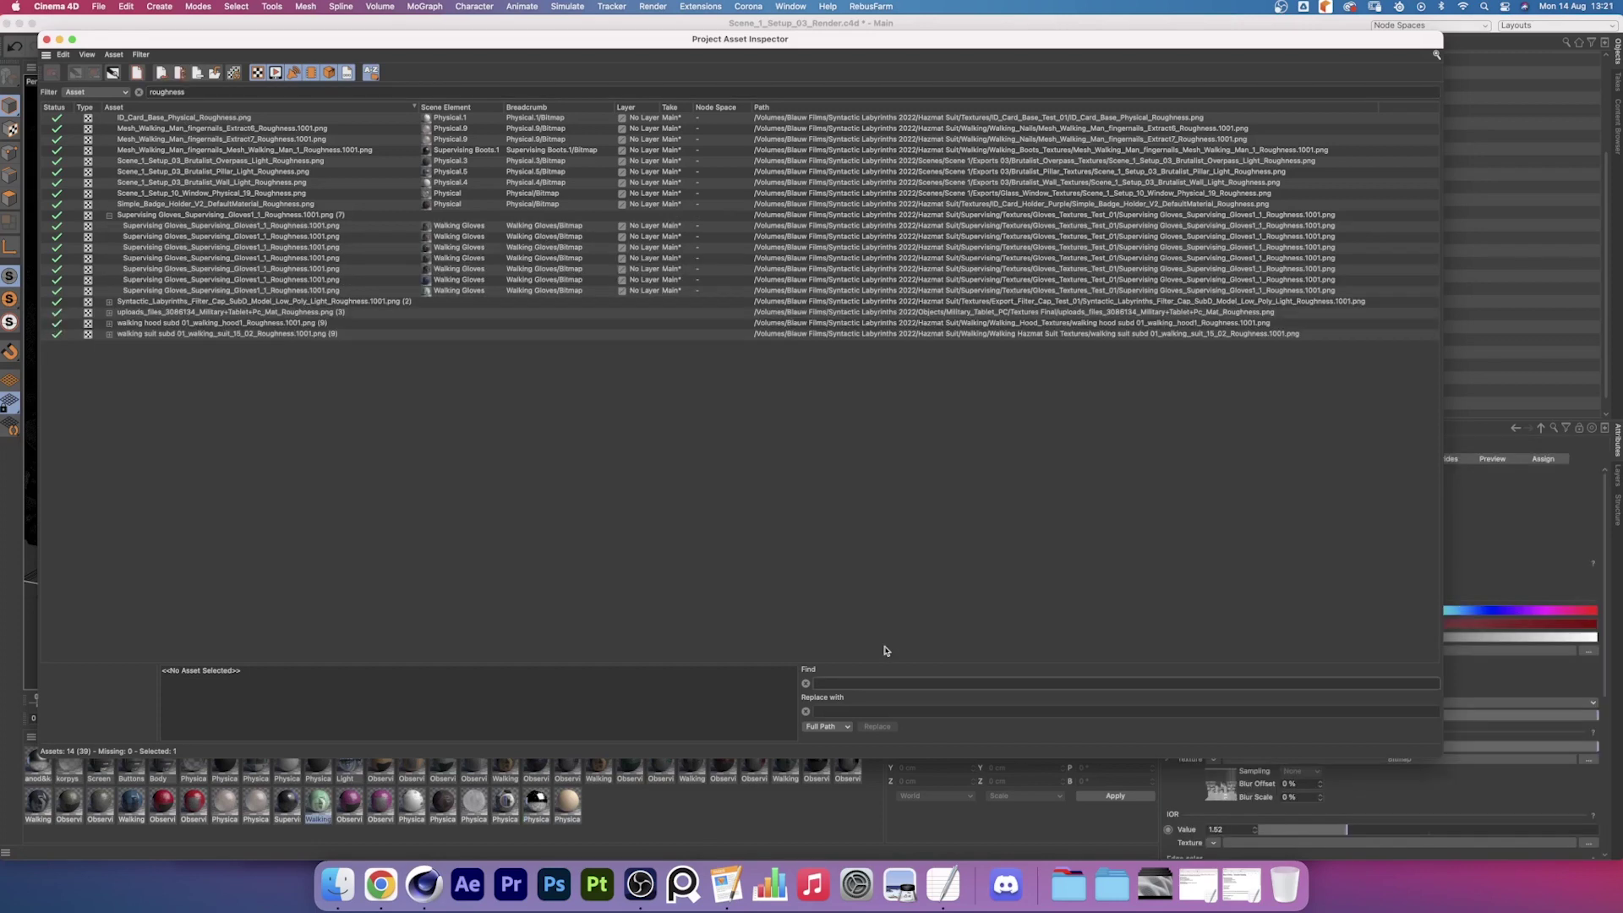